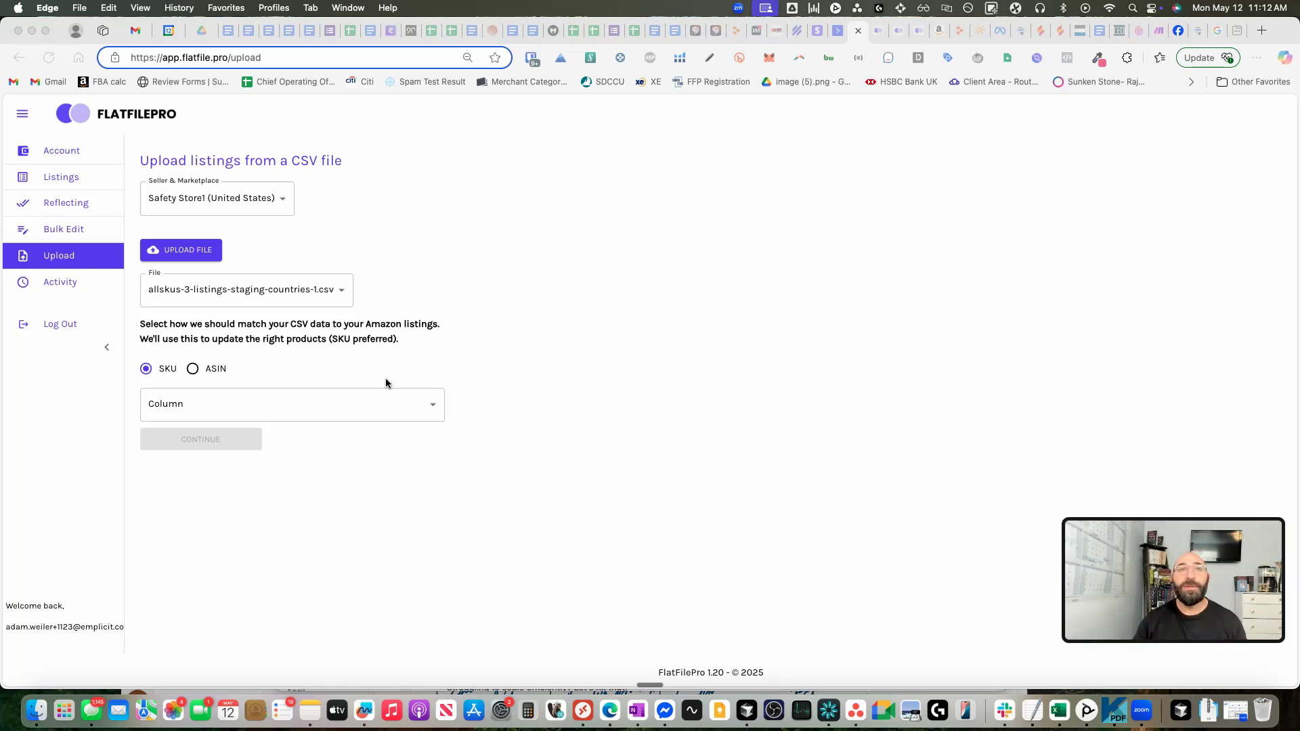
Upload the CSV file allskus-3-listings.csv from the test-files folder.
left_click(178, 253)
left_click(179, 253)
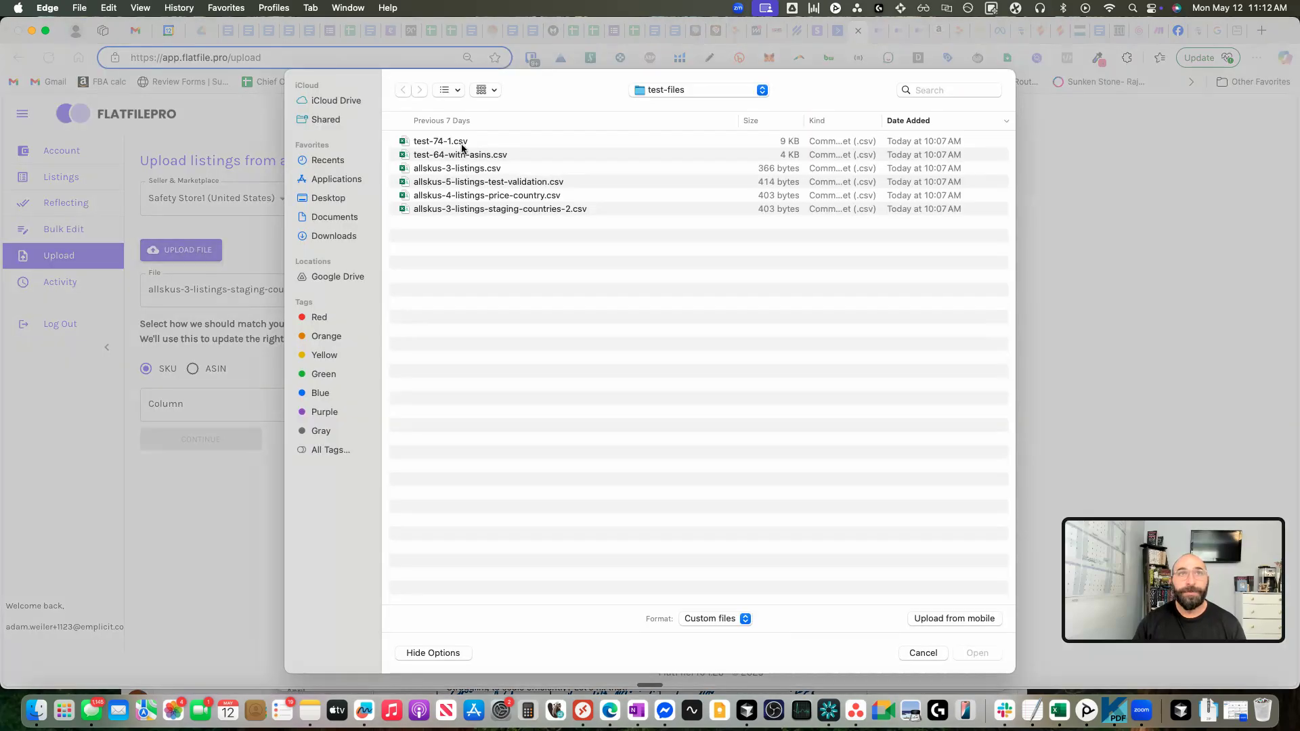
double_click(446, 174)
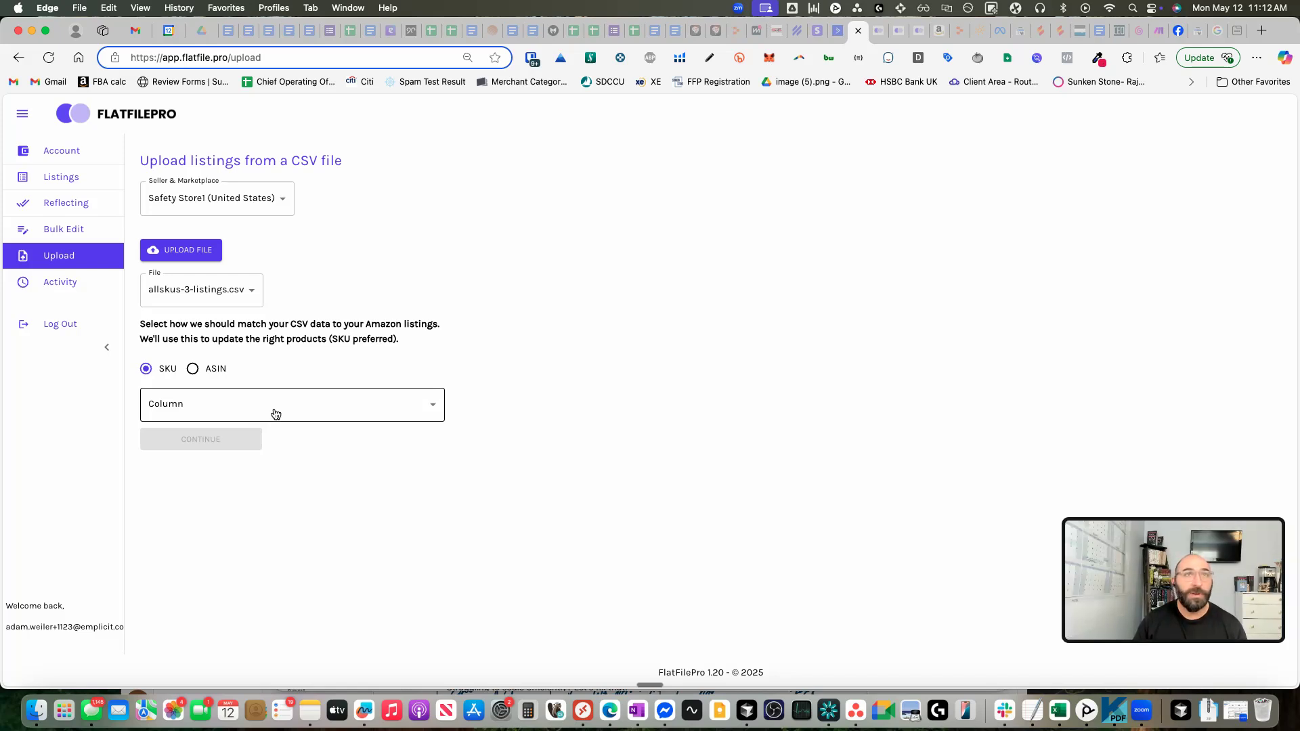
Match the CSV data to the listings by SKU using the sku column, and process the file.
left_click(277, 413)
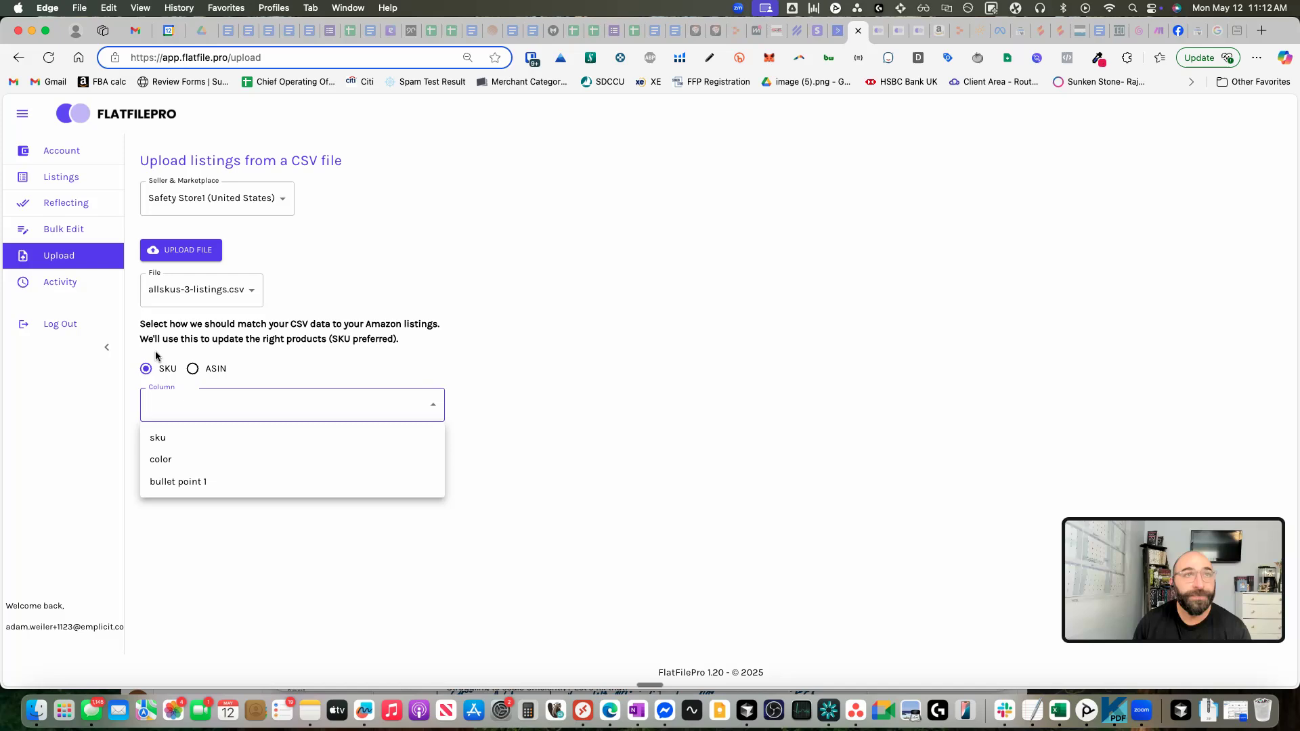
left_click(162, 445)
left_click(171, 442)
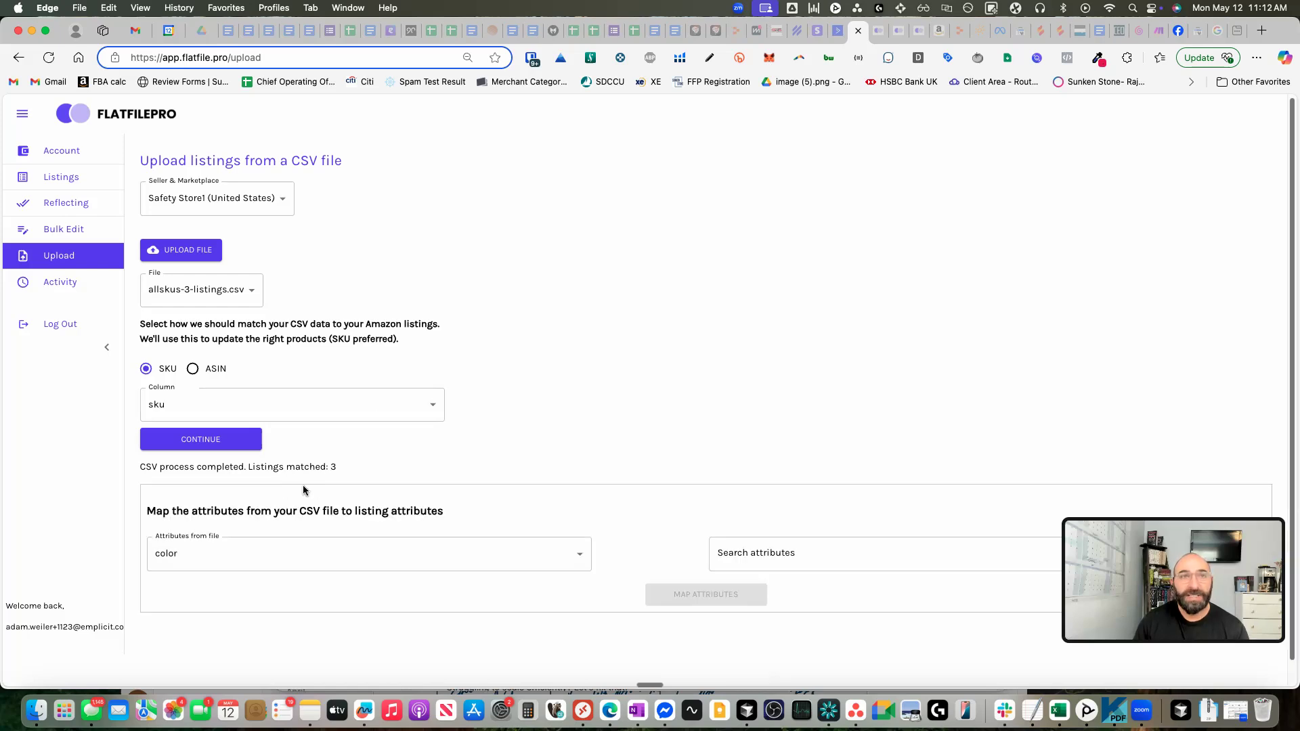
Choose color as the file attribute to map and look through the available listing attributes.
scroll(415, 522, "down", 1)
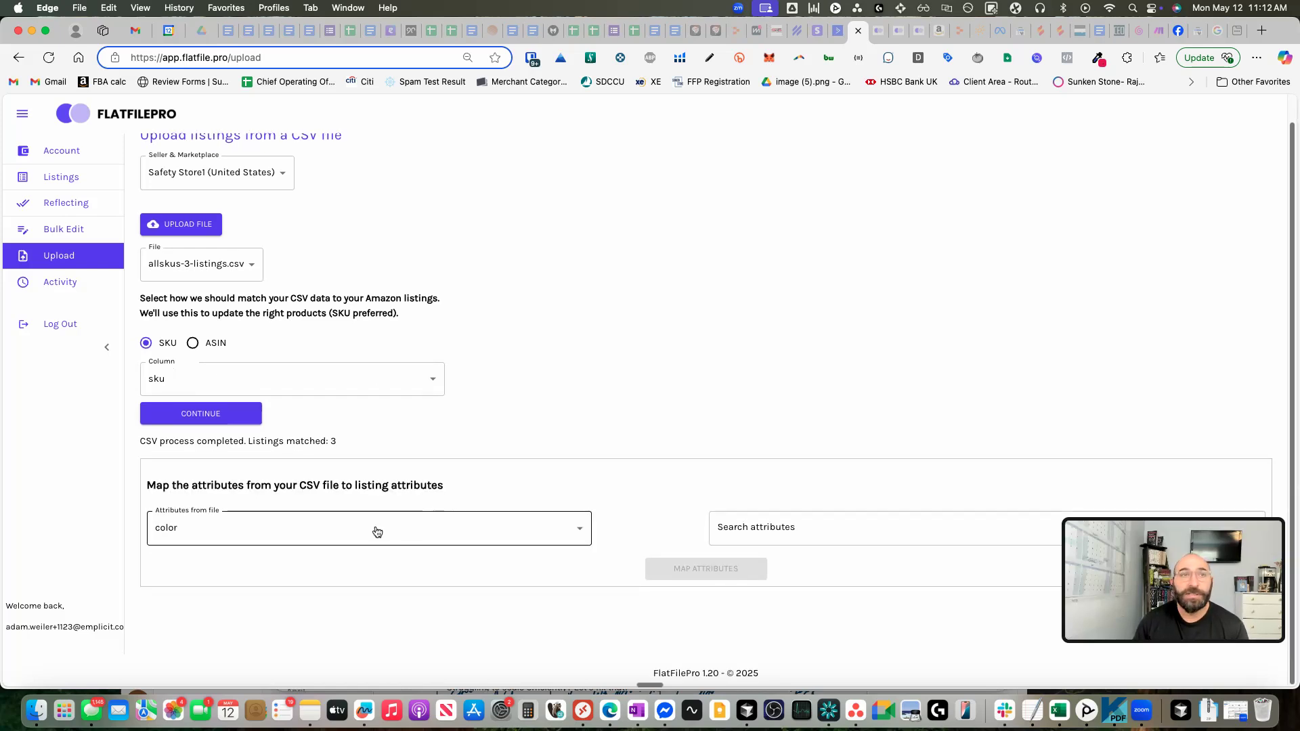
left_click(355, 529)
left_click(257, 563)
left_click(752, 527)
left_click(763, 530)
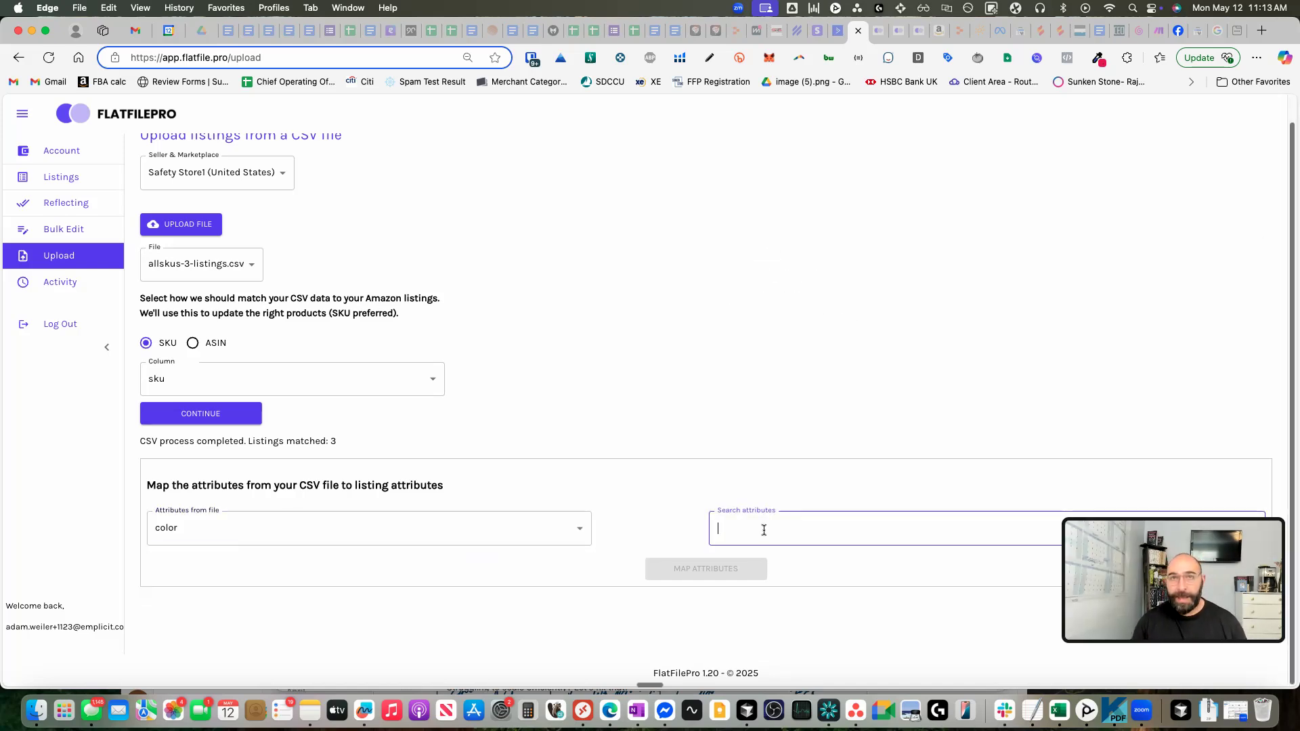
left_click(781, 531)
scroll(863, 418, "down", 20)
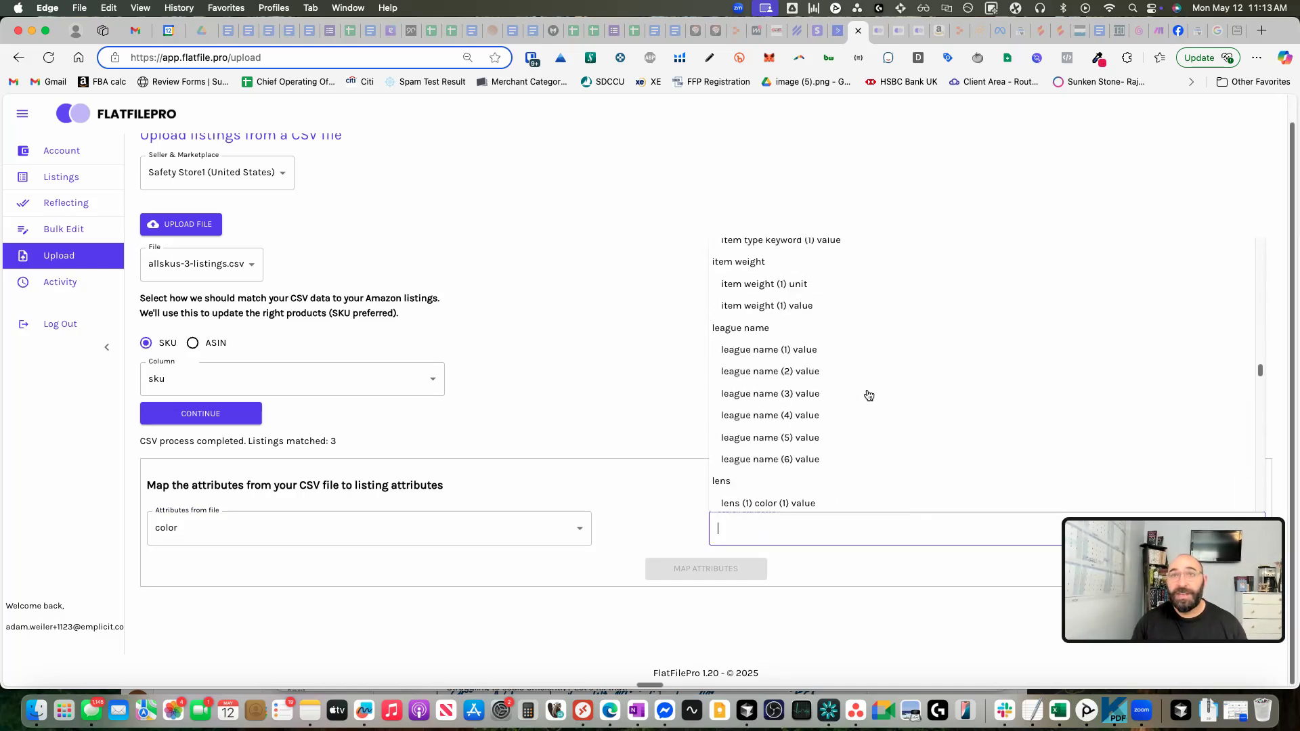
scroll(864, 402, "down", 10)
scroll(855, 398, "up", 20)
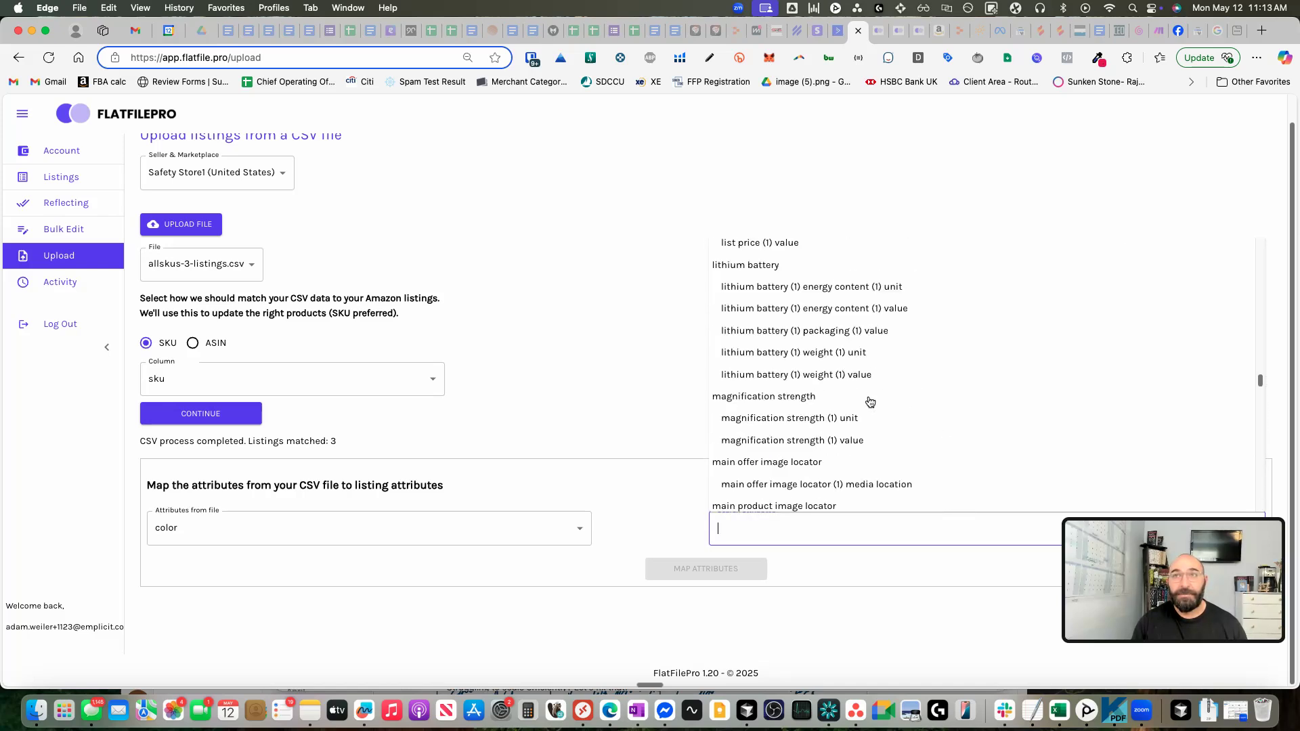
scroll(846, 395, "up", 15)
Find the color (1) value listing attribute and map the file's color attribute to it.
left_click(775, 552)
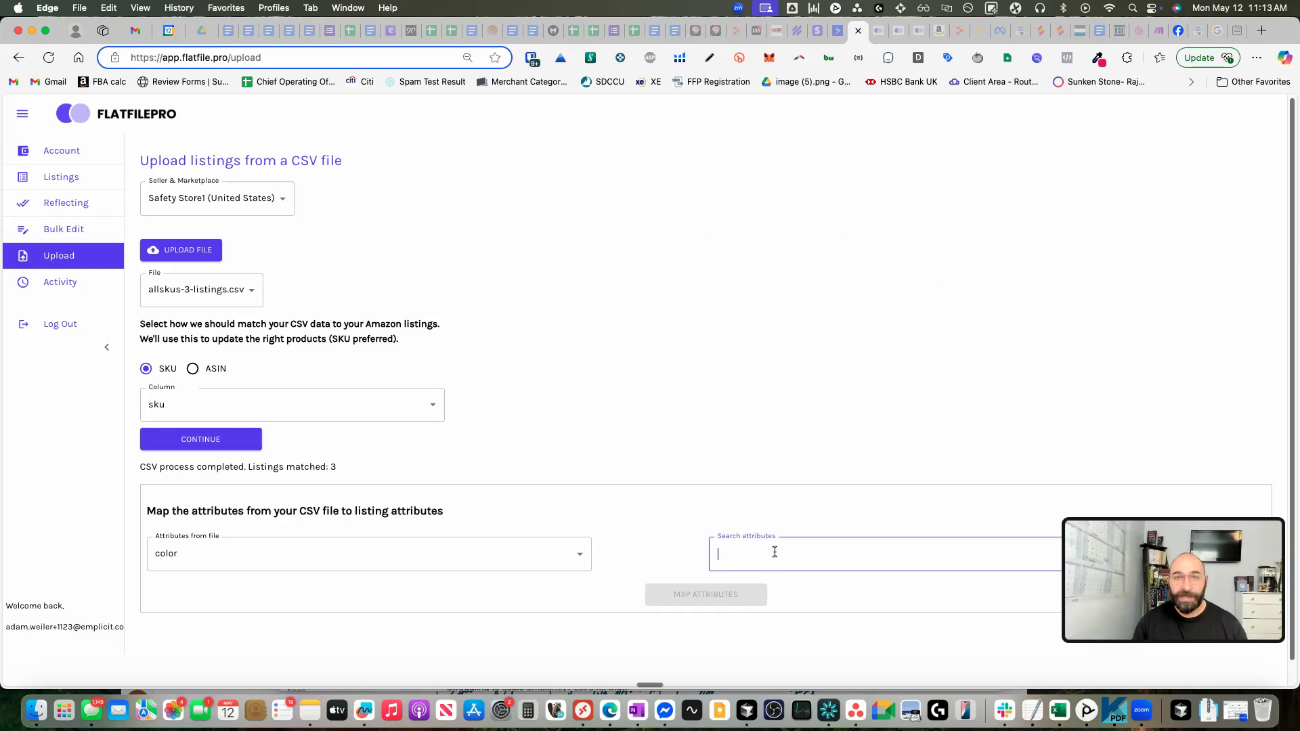
type("color")
scroll(798, 505, "down", 1)
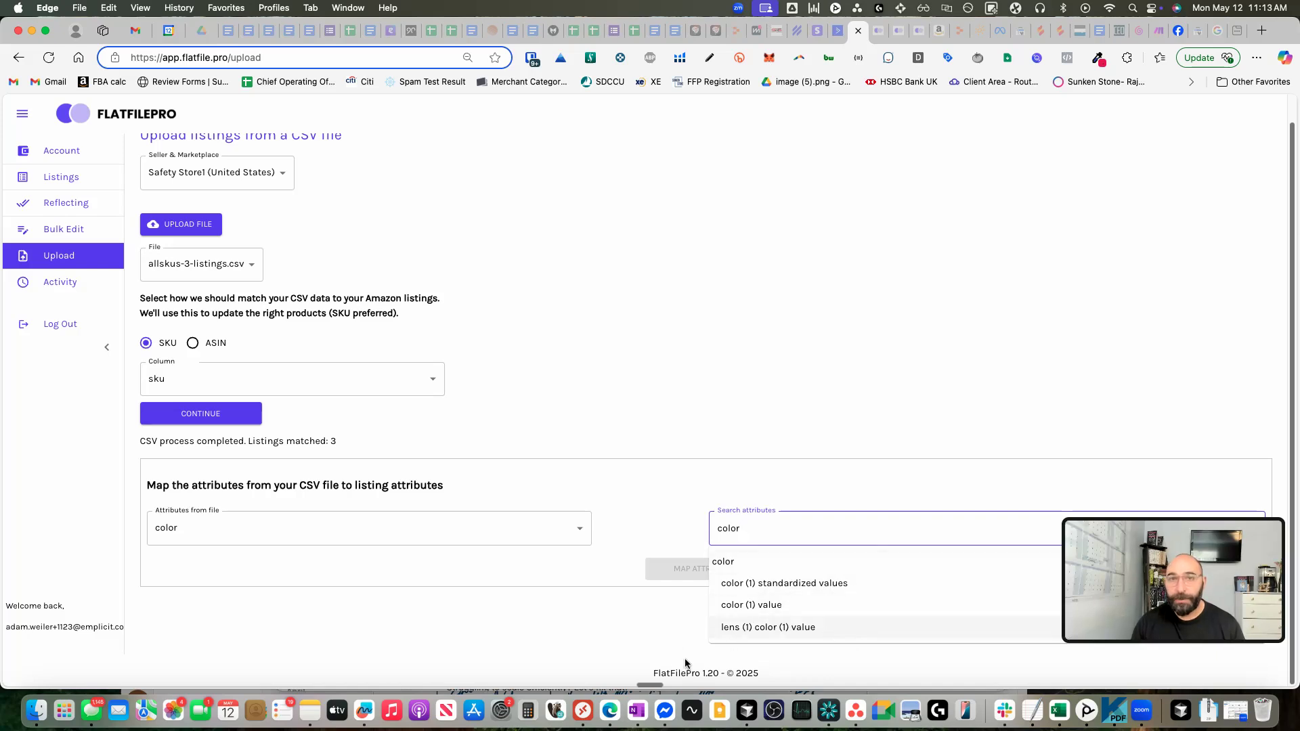
key("super+Tab")
left_click(754, 534)
type("color")
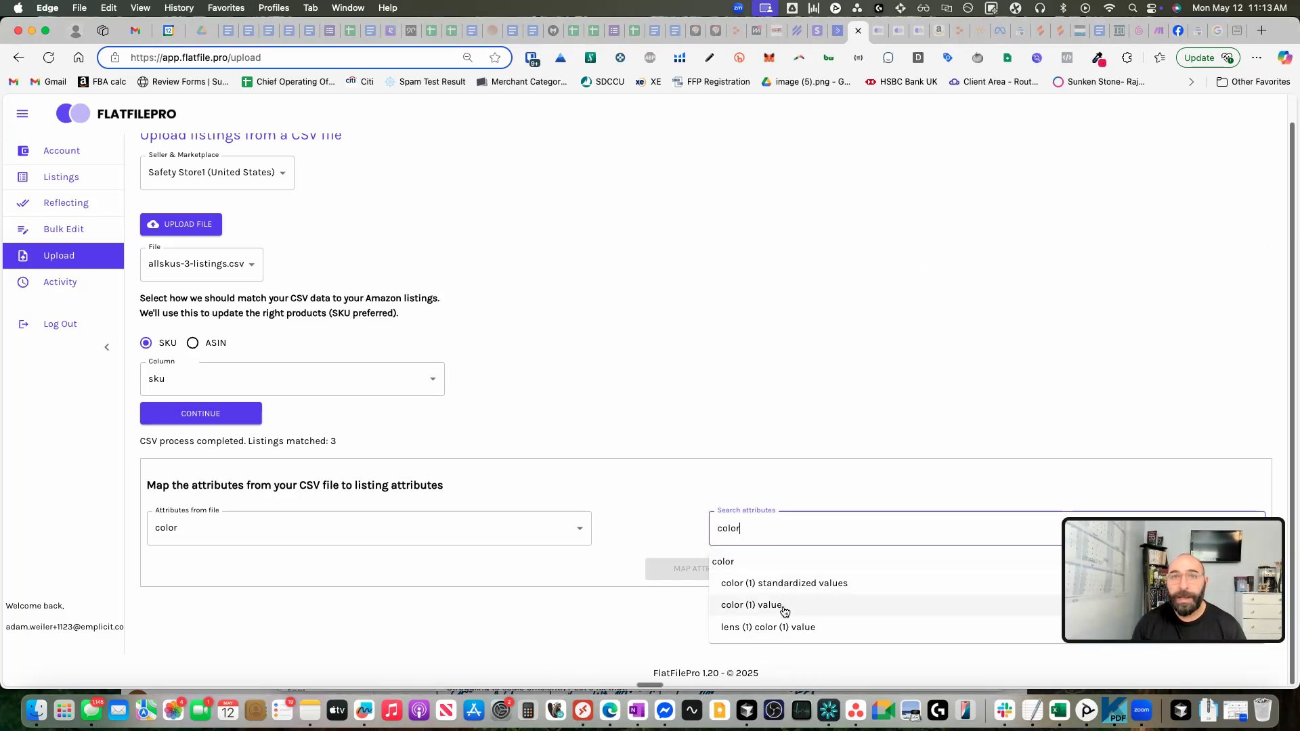
left_click(783, 611)
left_click(680, 570)
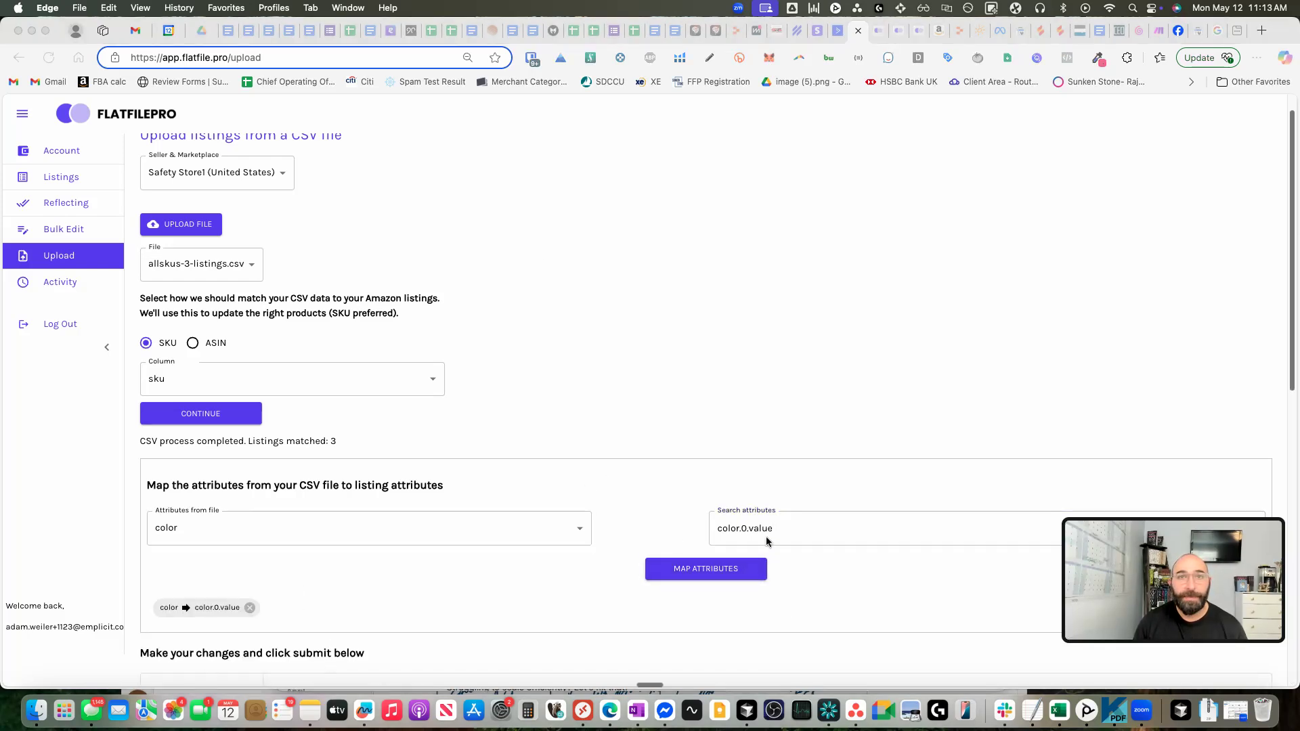
Map the file's bullet point 1 attribute to the bullet point (1) value listing attribute.
left_click(447, 527)
left_click(325, 580)
left_click(760, 529)
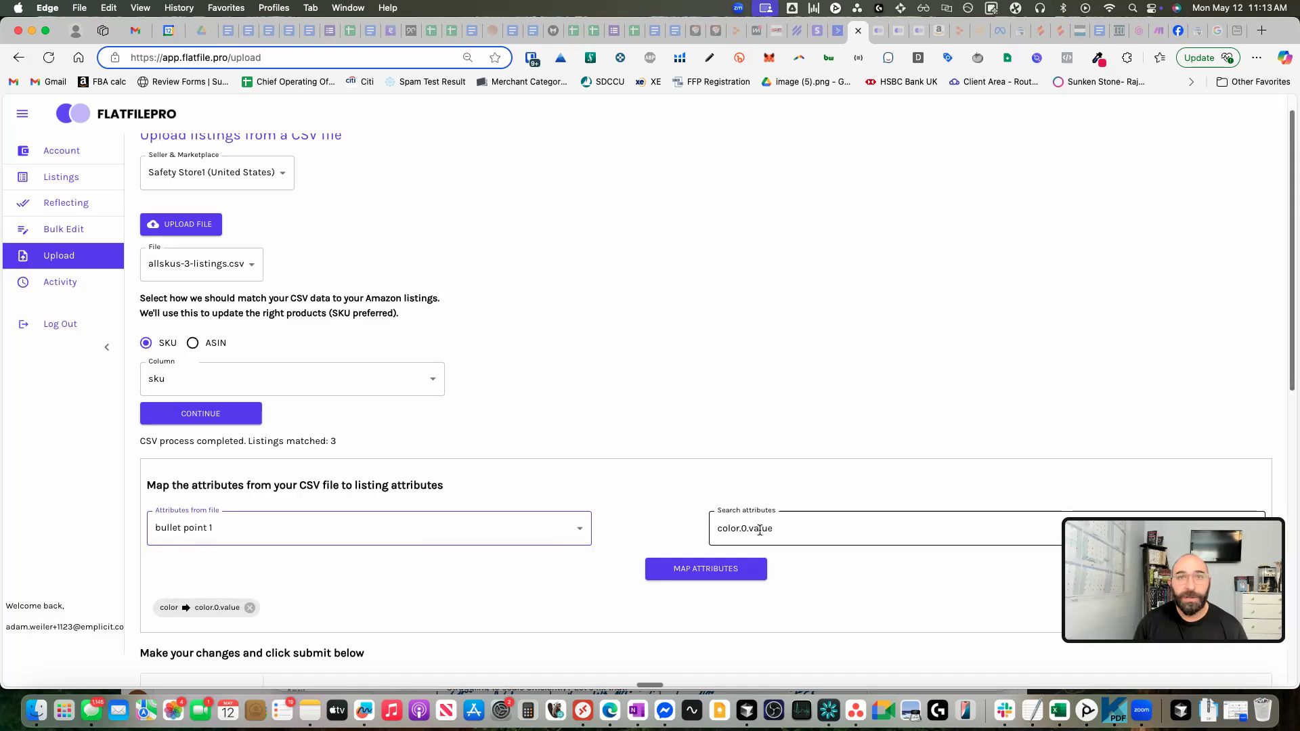
type("bi")
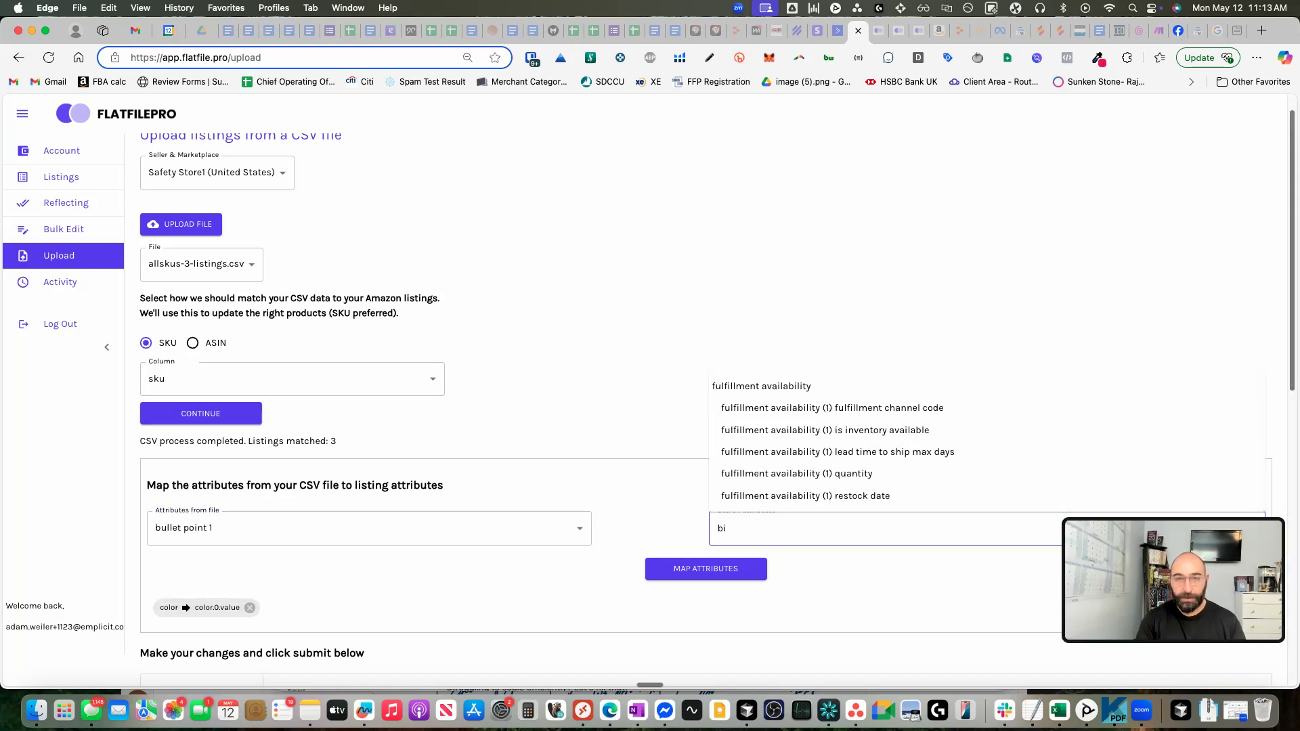
key("BackSpace")
type("ull")
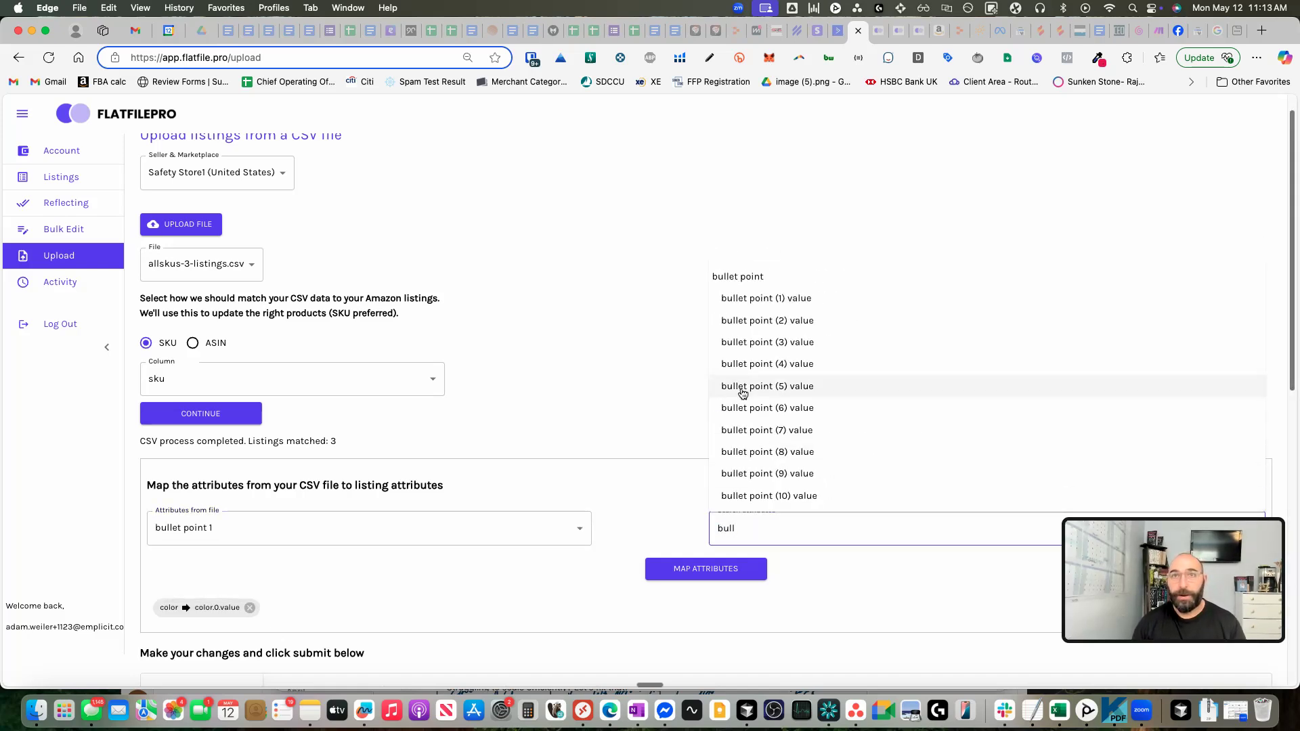
scroll(820, 433, "down", 1)
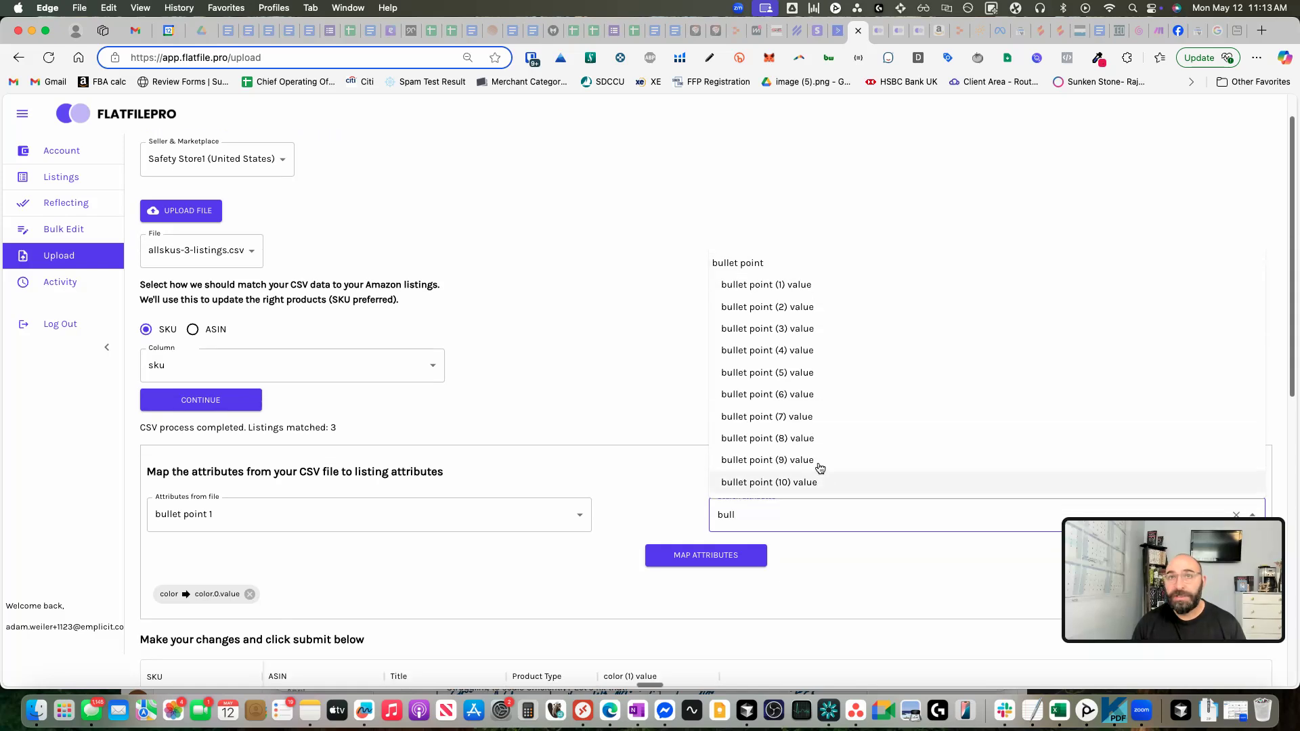
left_click(821, 287)
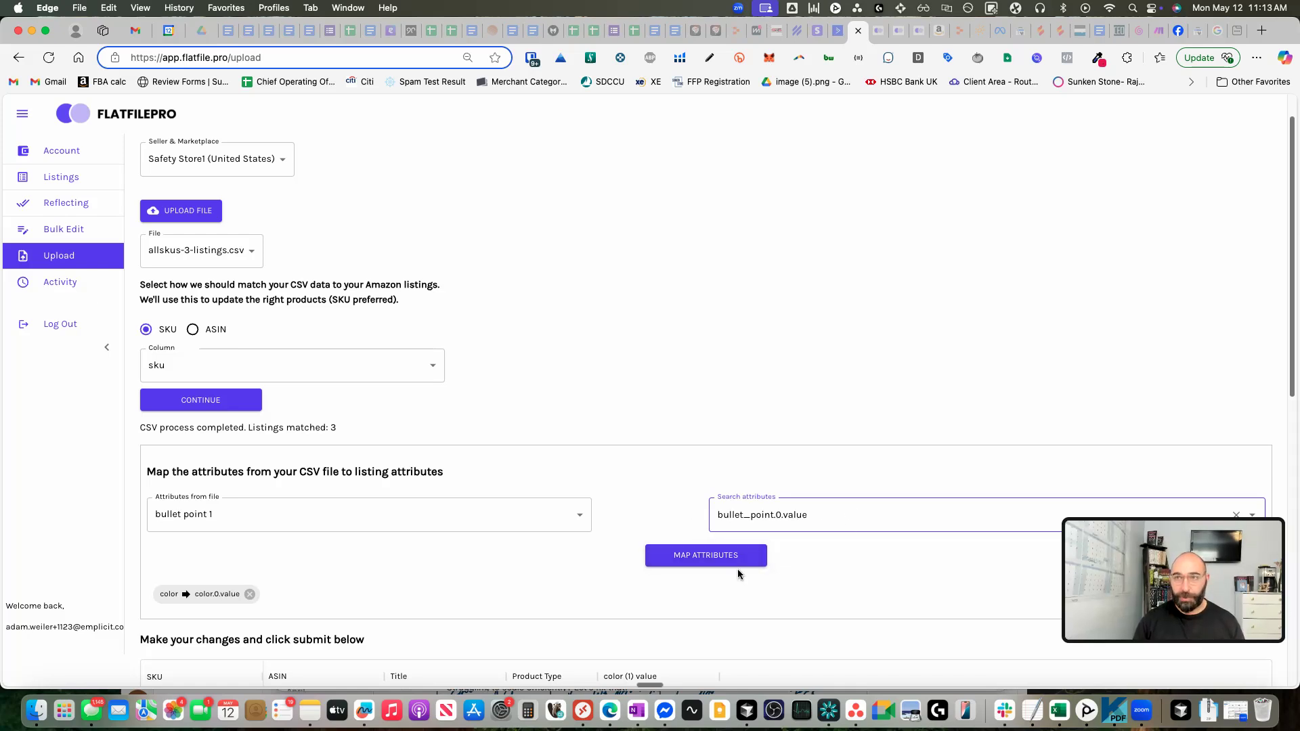
left_click(700, 559)
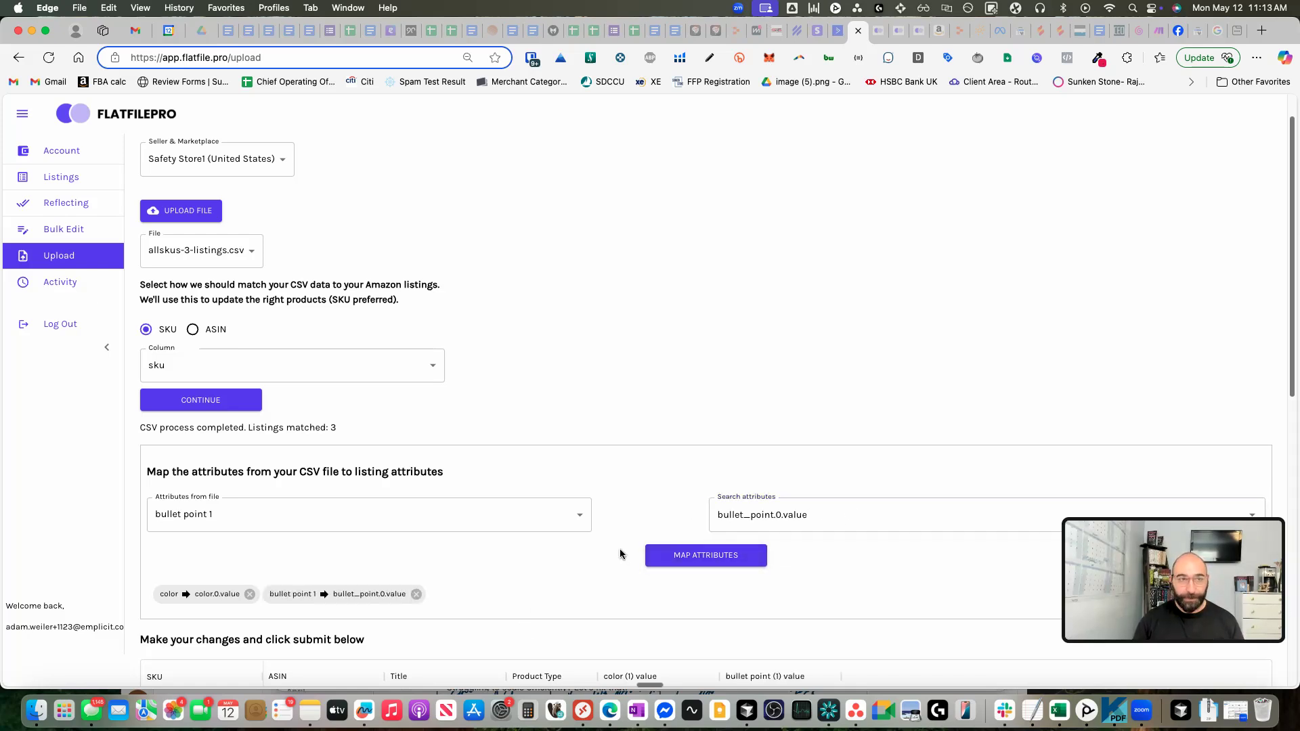
Append "test" to the bullet point (1) value of allskus-dragon-child-1 in the changes table.
scroll(620, 552, "down", 5)
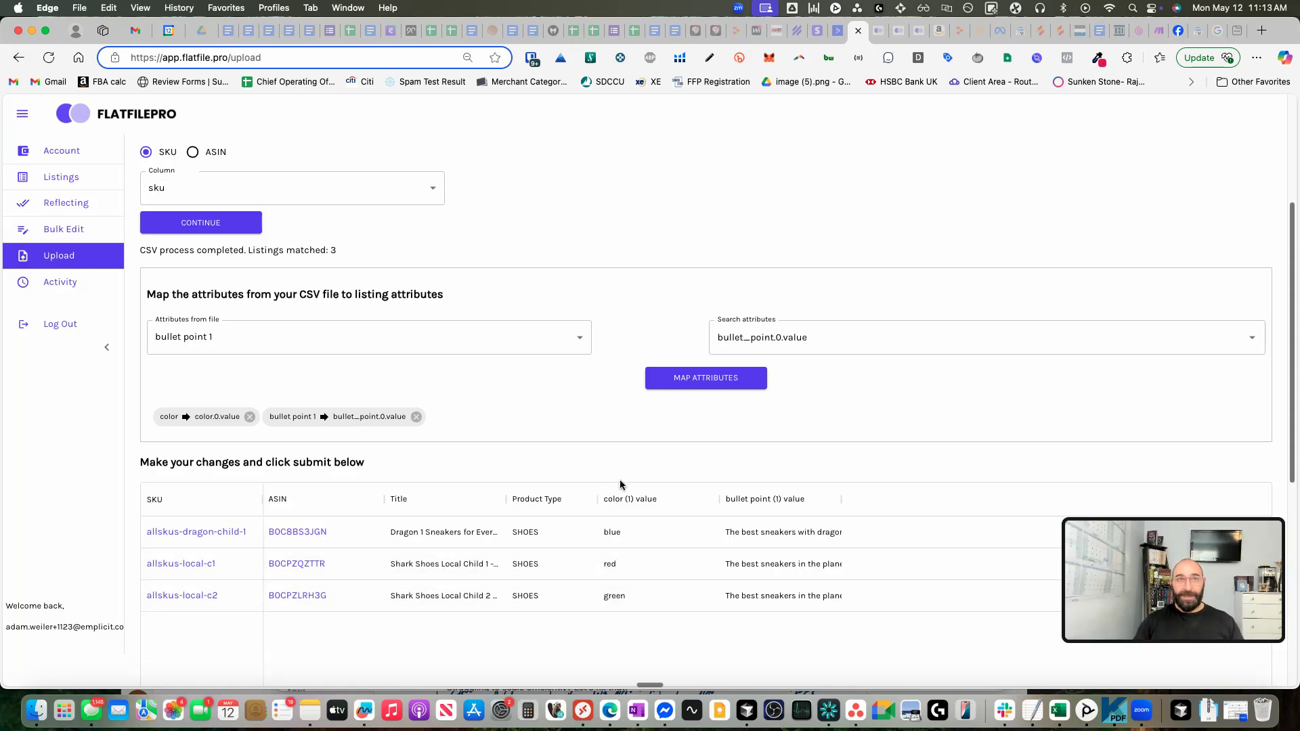
scroll(620, 479, "down", 3)
scroll(713, 546, "up", 2)
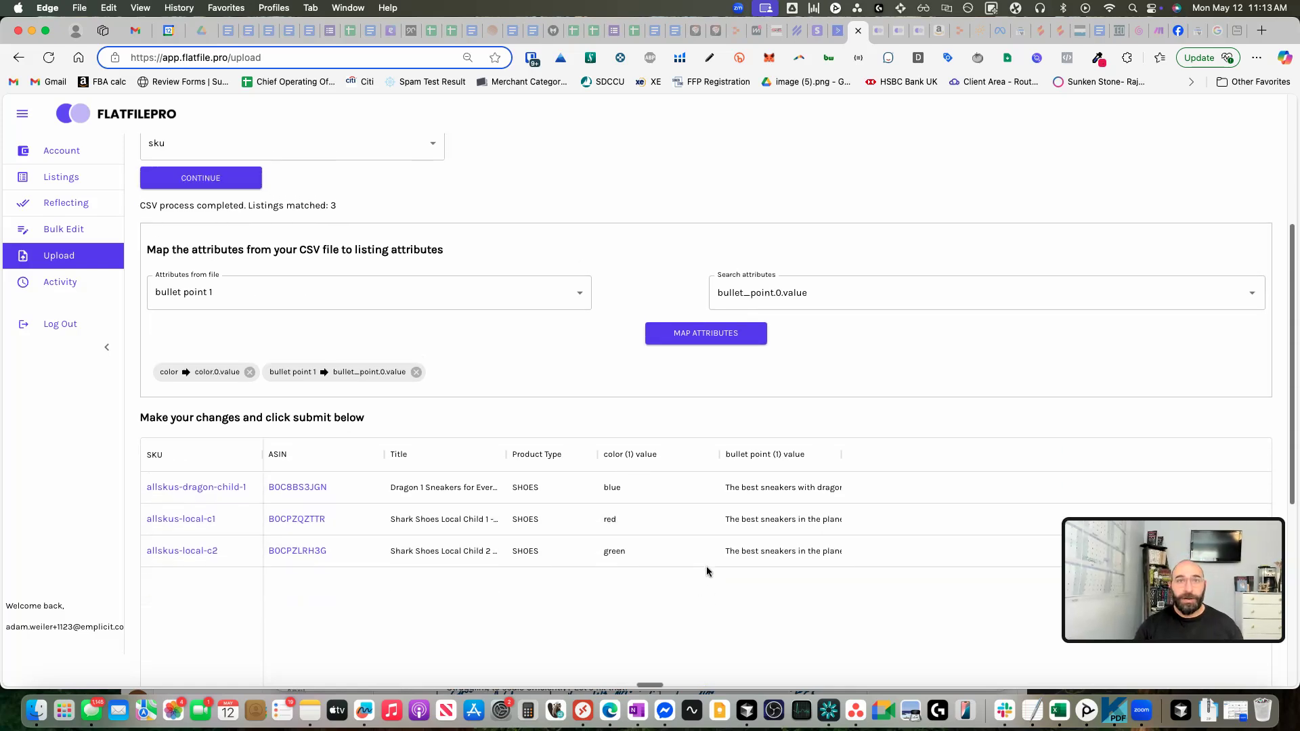
scroll(661, 570, "up", 3)
left_click(784, 589)
left_click_drag(1168, 580, 1088, 188)
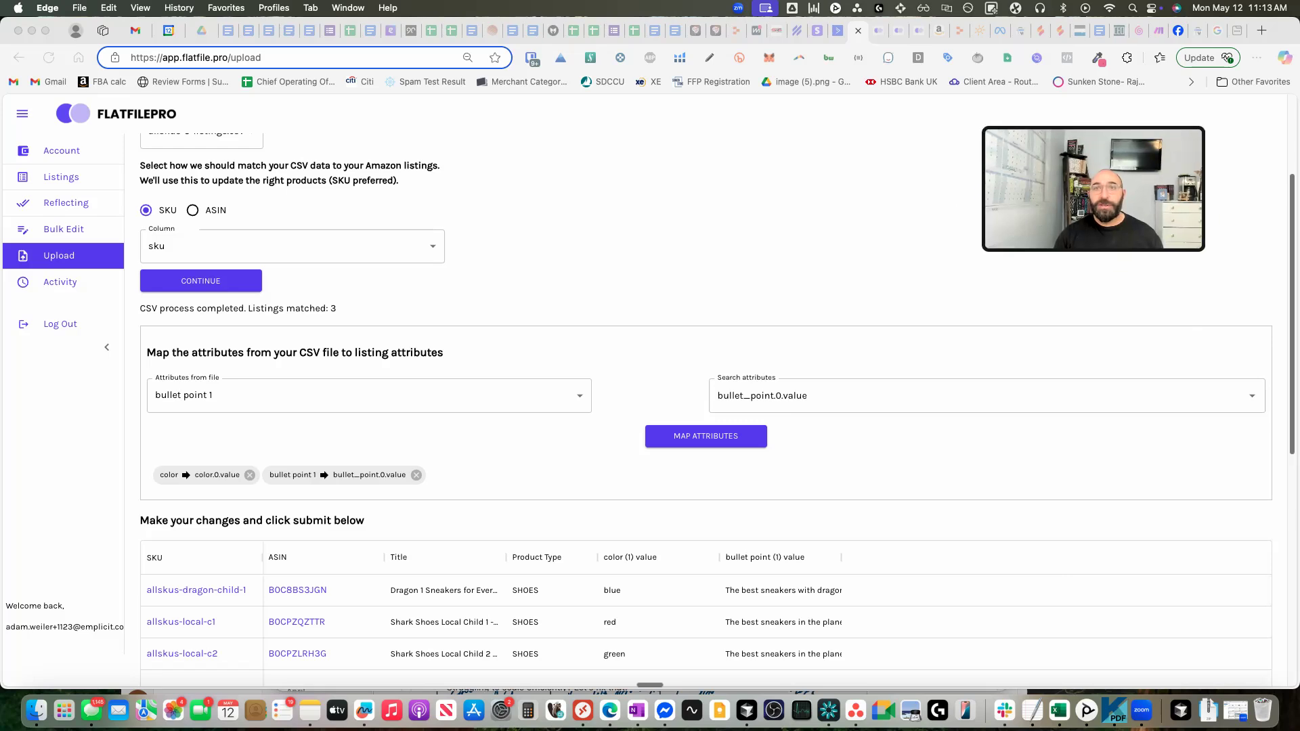
scroll(835, 511, "down", 3)
double_click(821, 486)
left_click(837, 485)
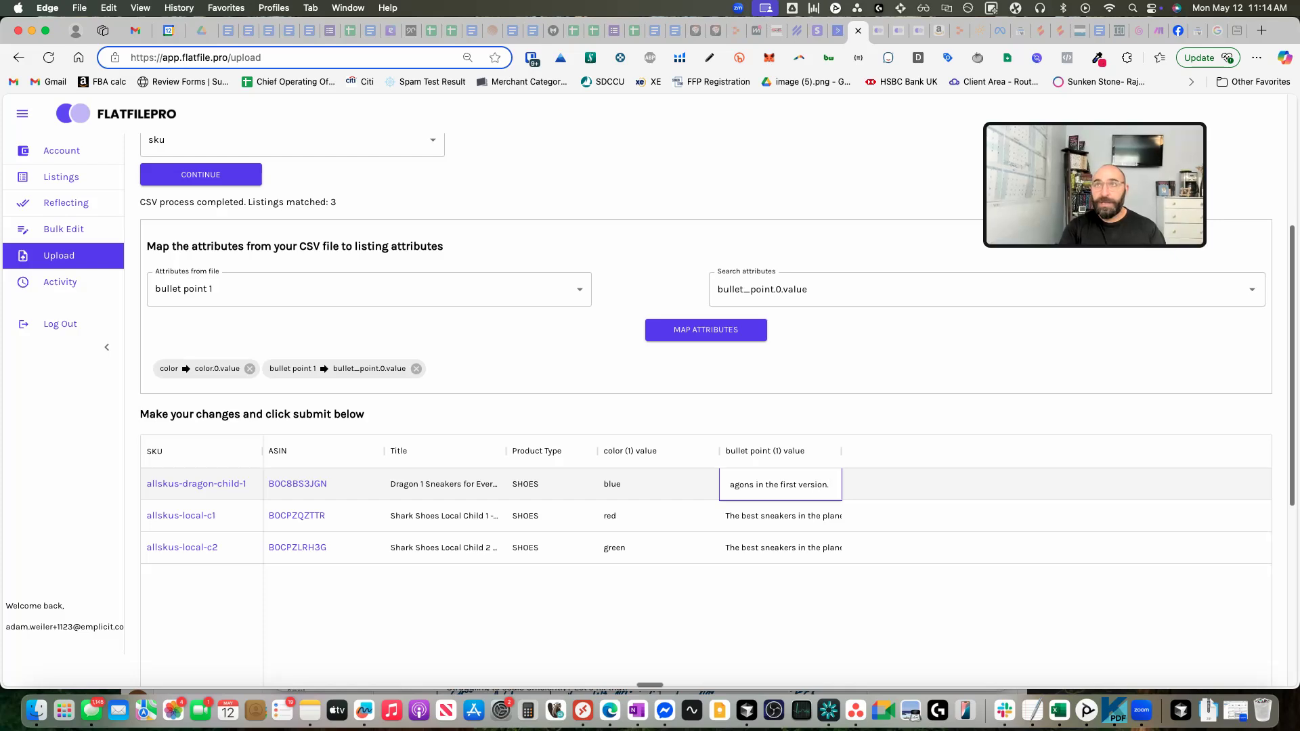
type("test")
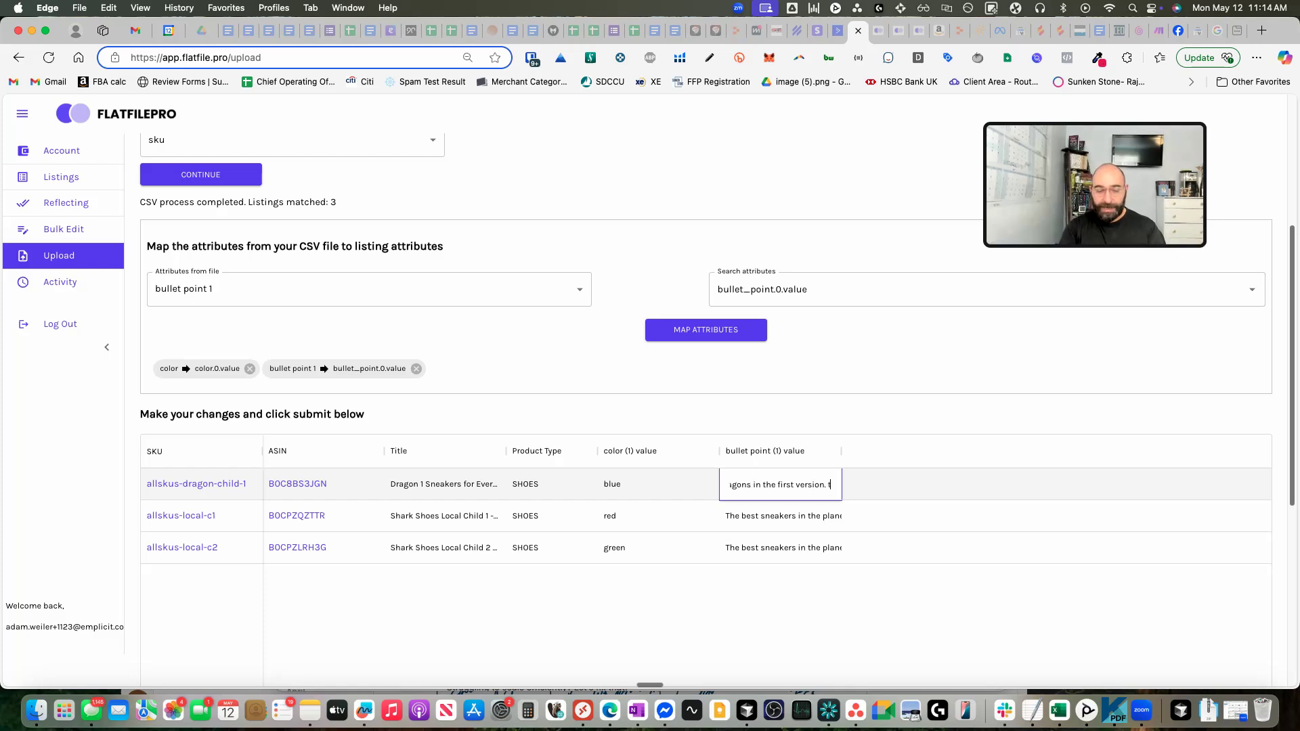
left_click(817, 611)
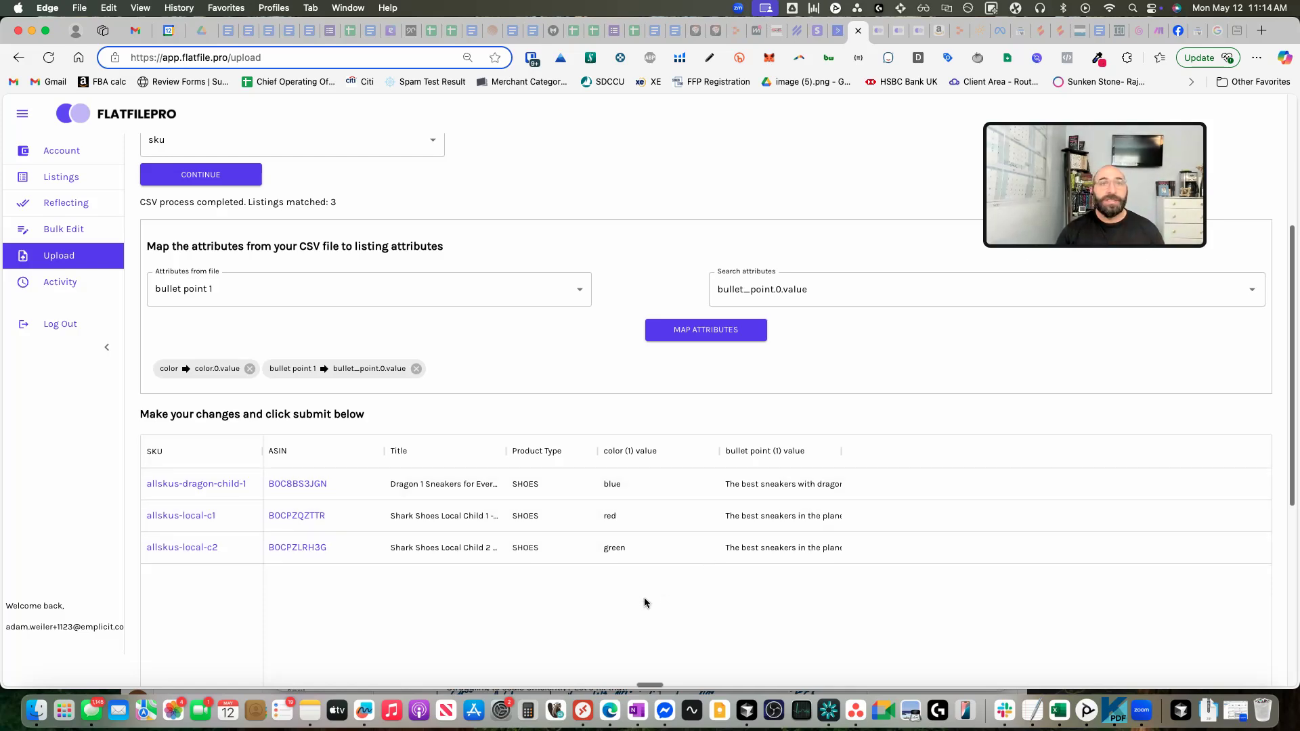
Submit the listing updates from the changes table to Amazon.
scroll(647, 602, "down", 2)
scroll(644, 598, "down", 5)
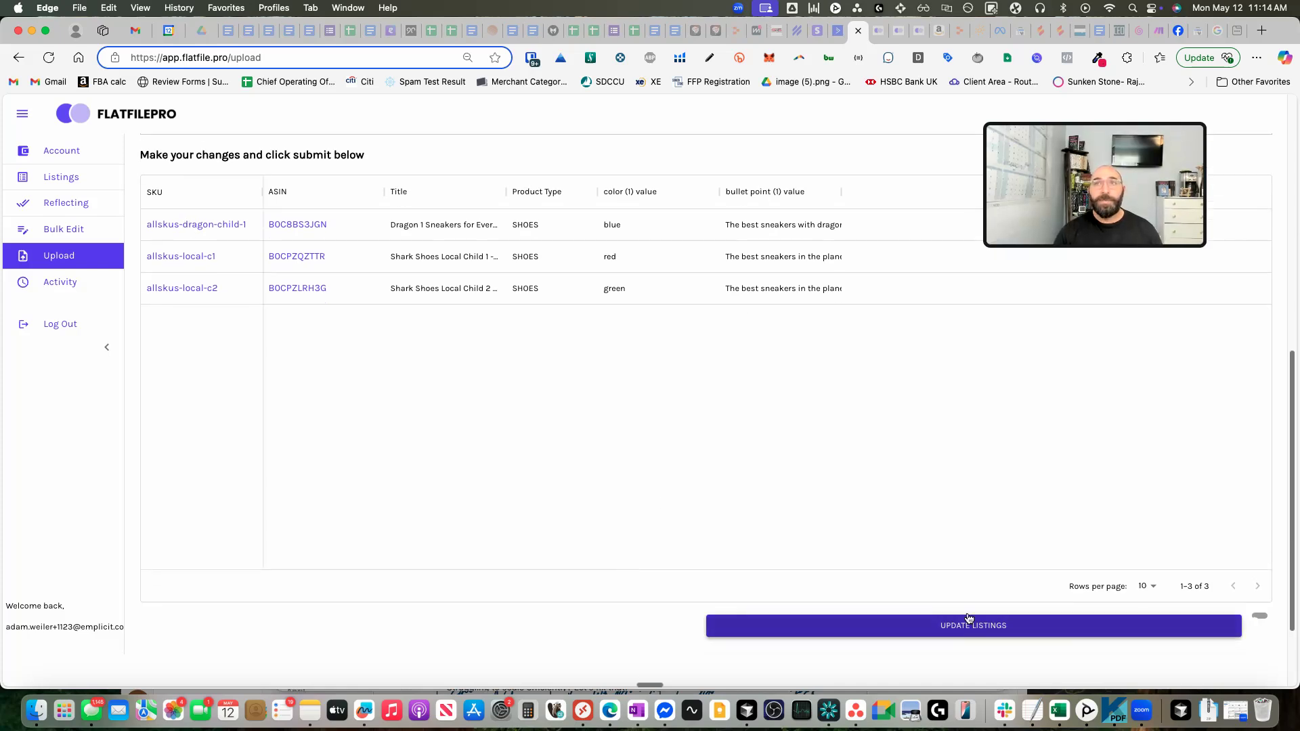
left_click_drag(1095, 184, 131, 575)
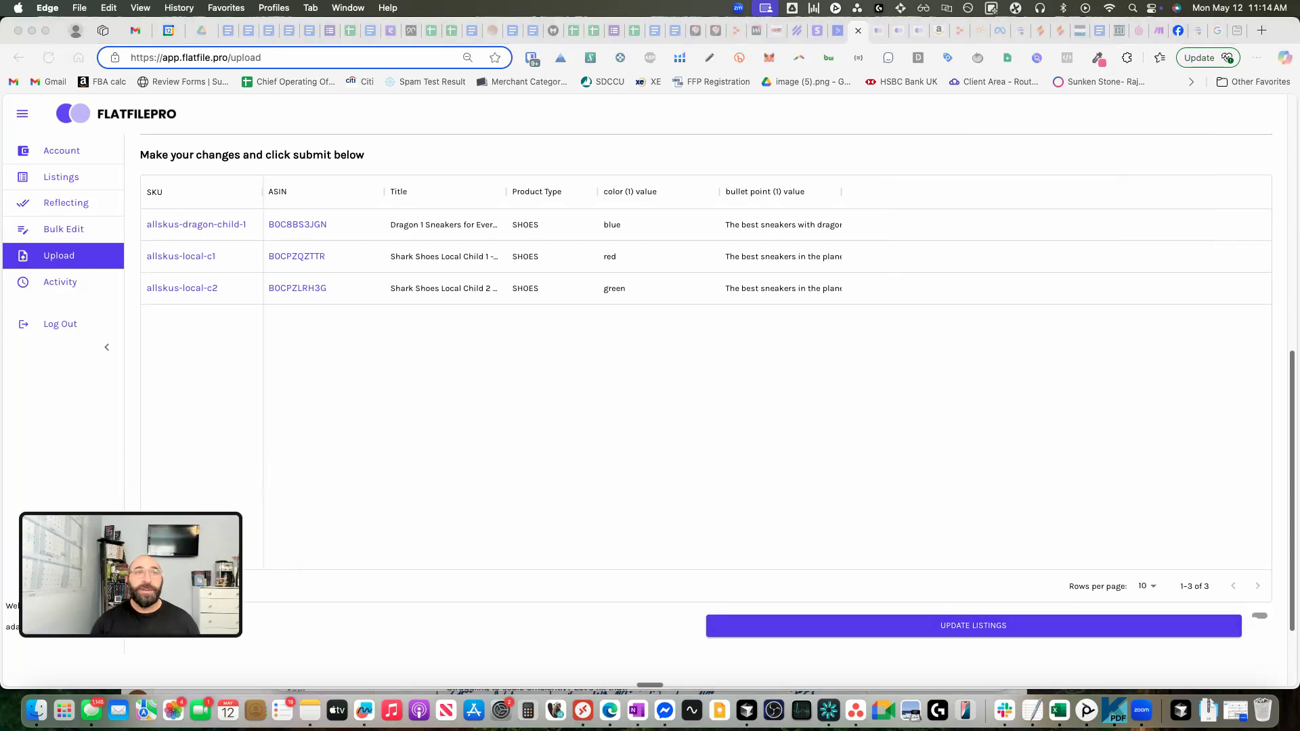
left_click(1016, 624)
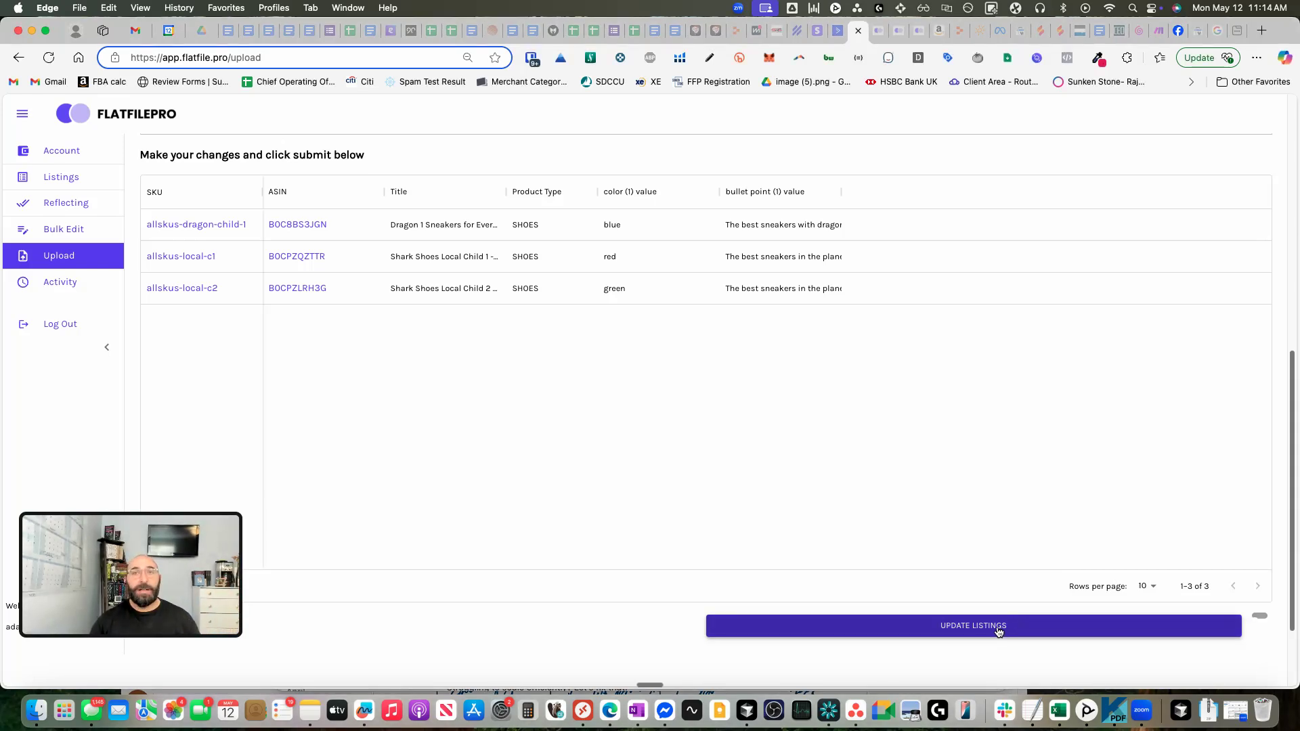
left_click(990, 624)
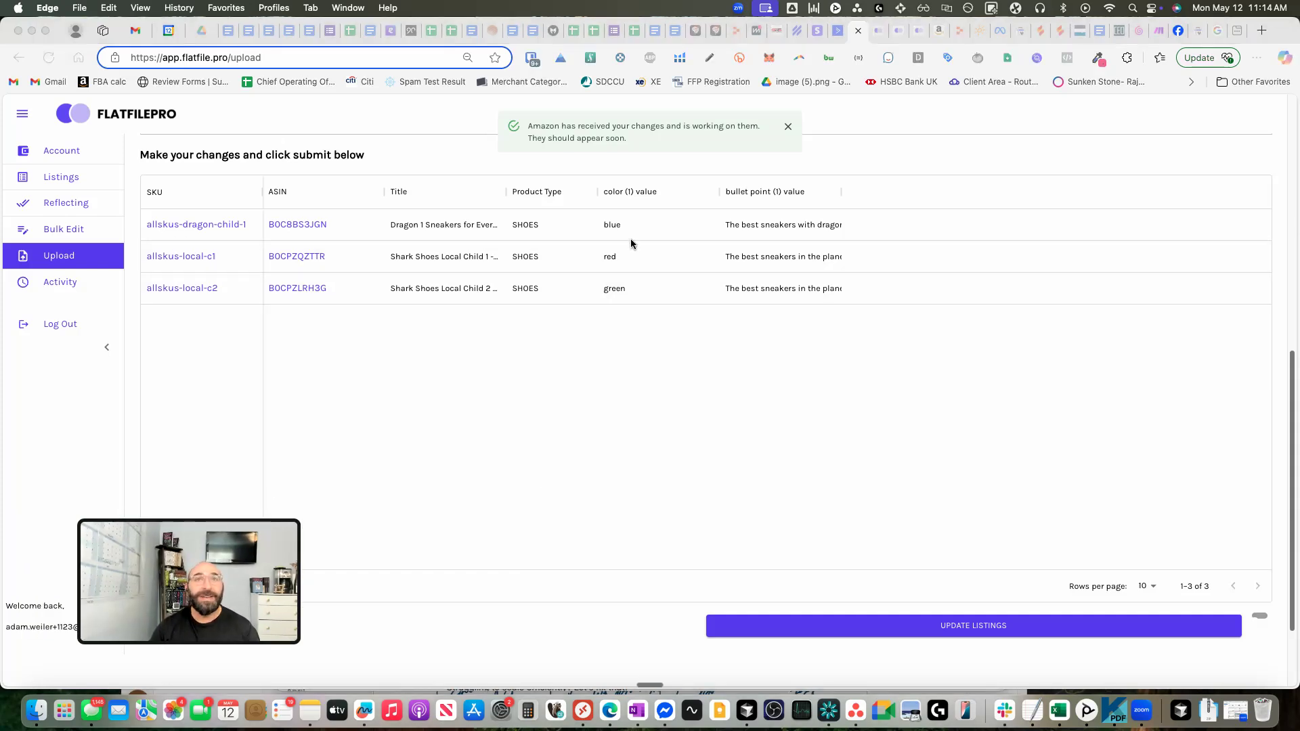
Set the color (1) value of allskus-local-c1 to sldkfjdsjf and submit the listing updates.
double_click(625, 259)
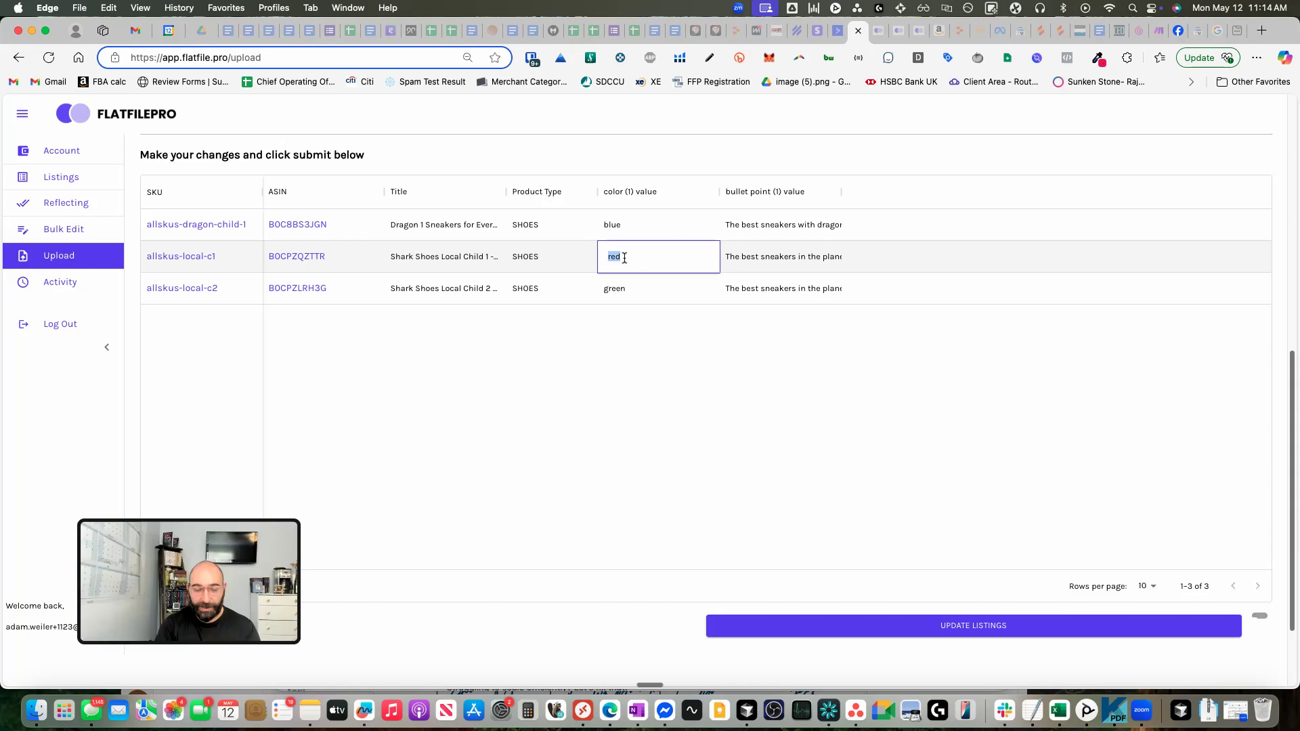
type("sldkfjdsjf")
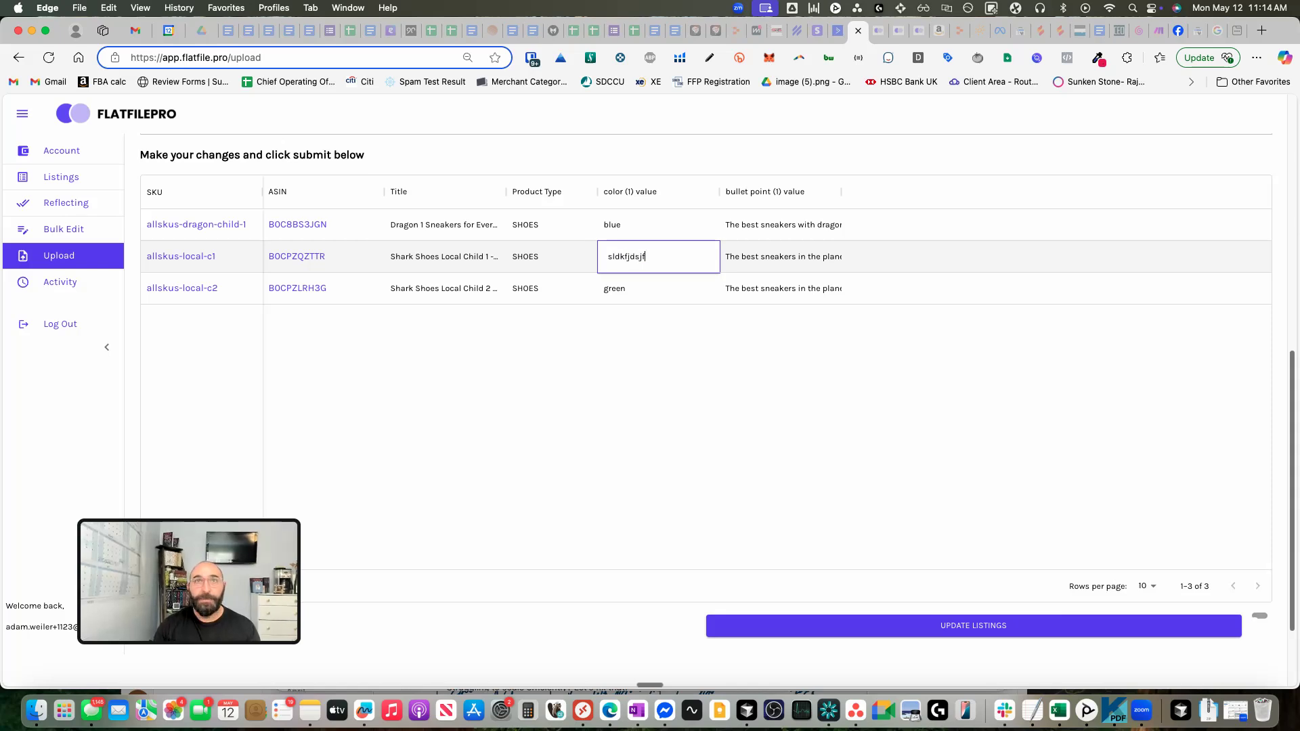
left_click(630, 348)
left_click(871, 622)
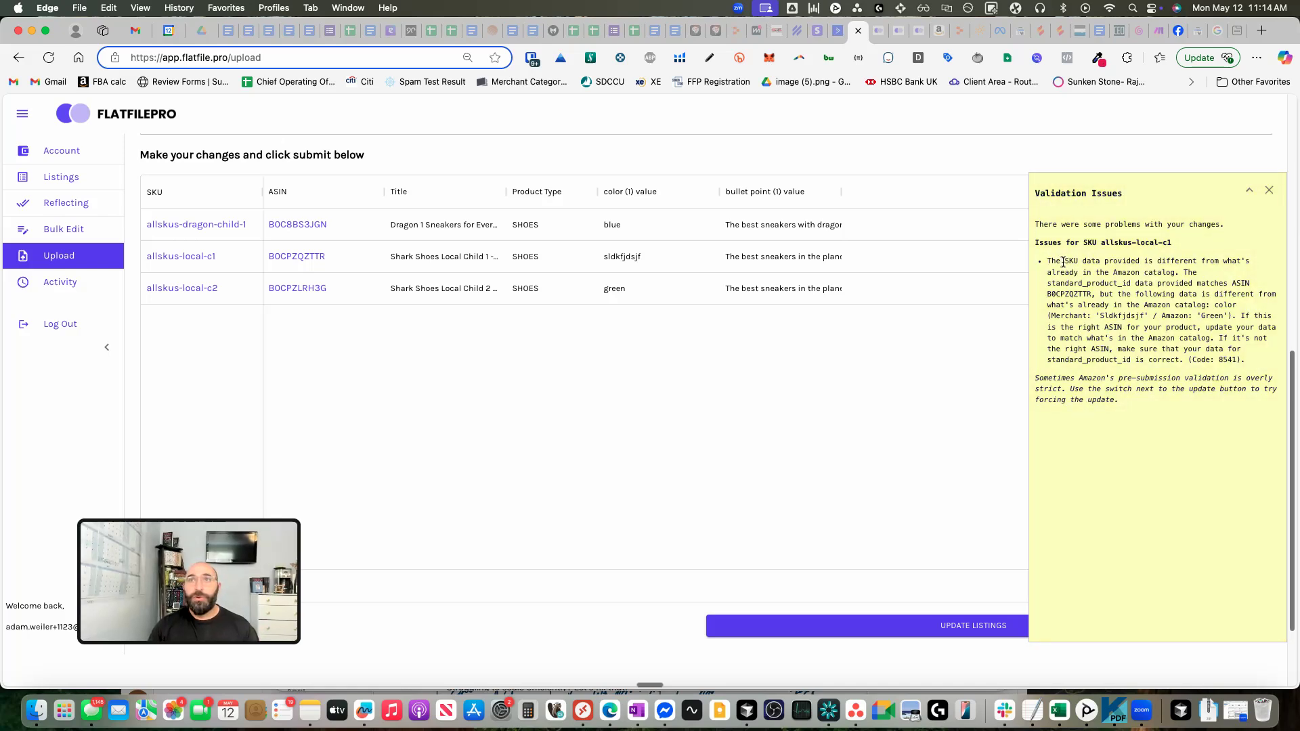
Read the validation issue reported for SKU allskus-local-c1.
left_click_drag(1062, 261, 1079, 272)
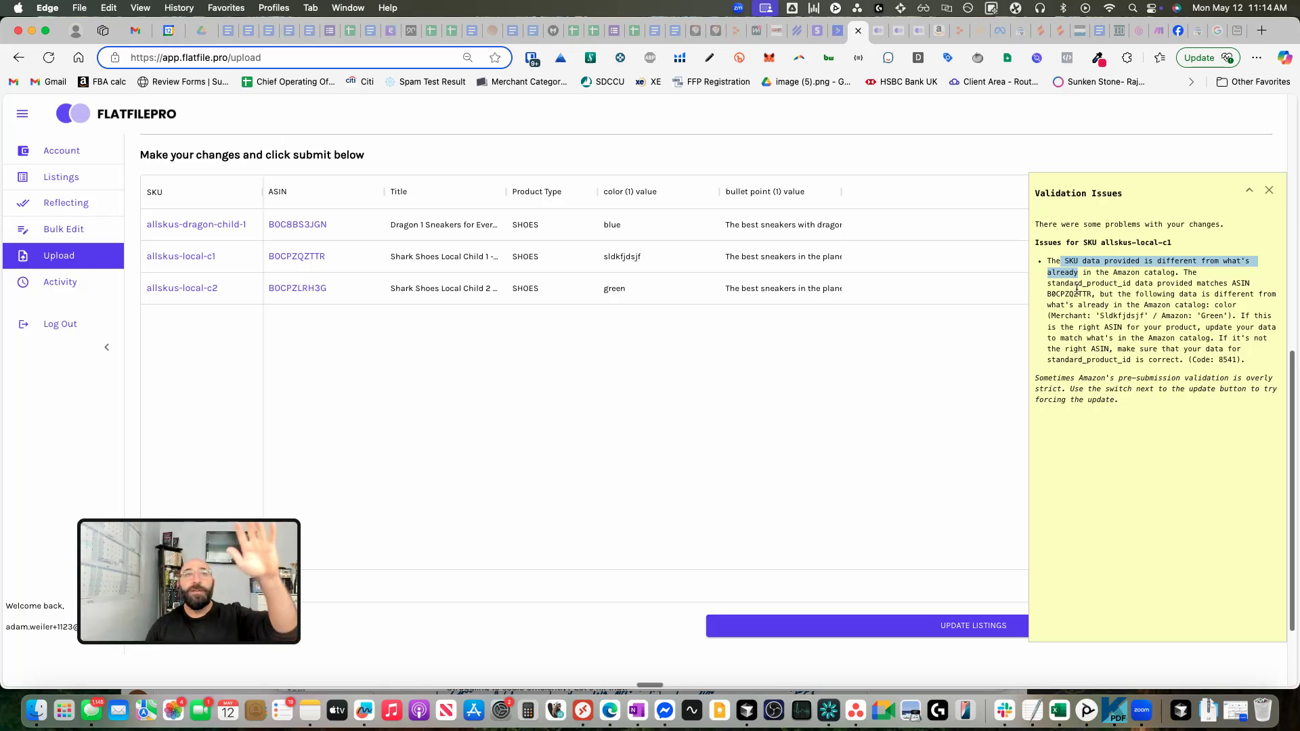
left_click(1114, 292)
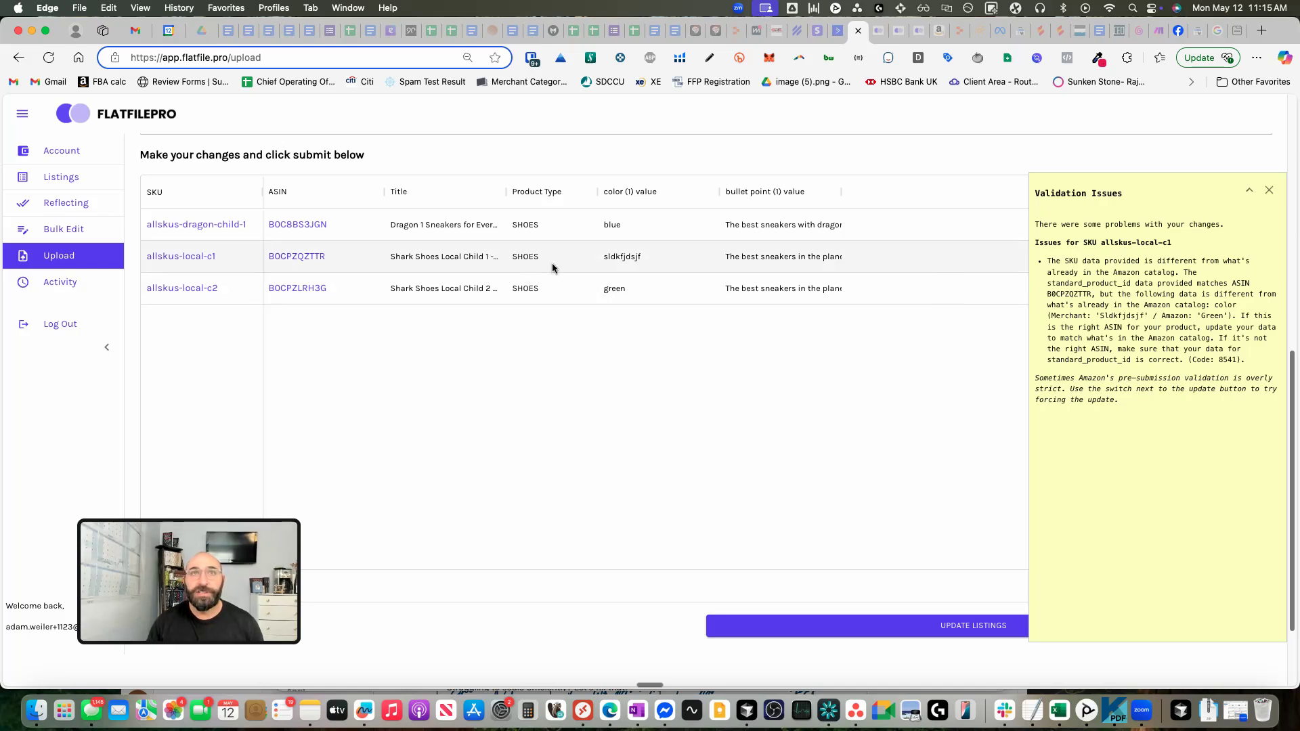
double_click(1111, 316)
Set the color (1) value of allskus-local-c1 to pink and resubmit the listing updates.
left_click(616, 254)
left_click(616, 253)
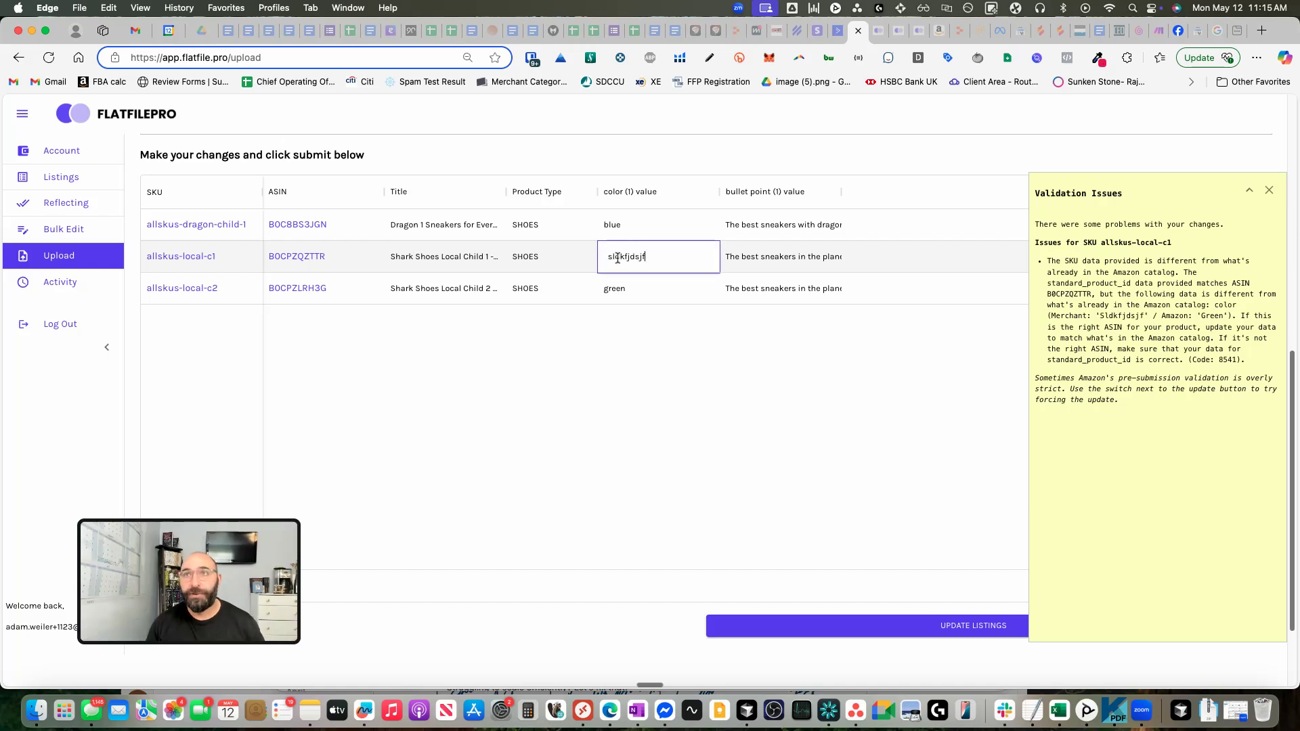
double_click(617, 255)
type("pink")
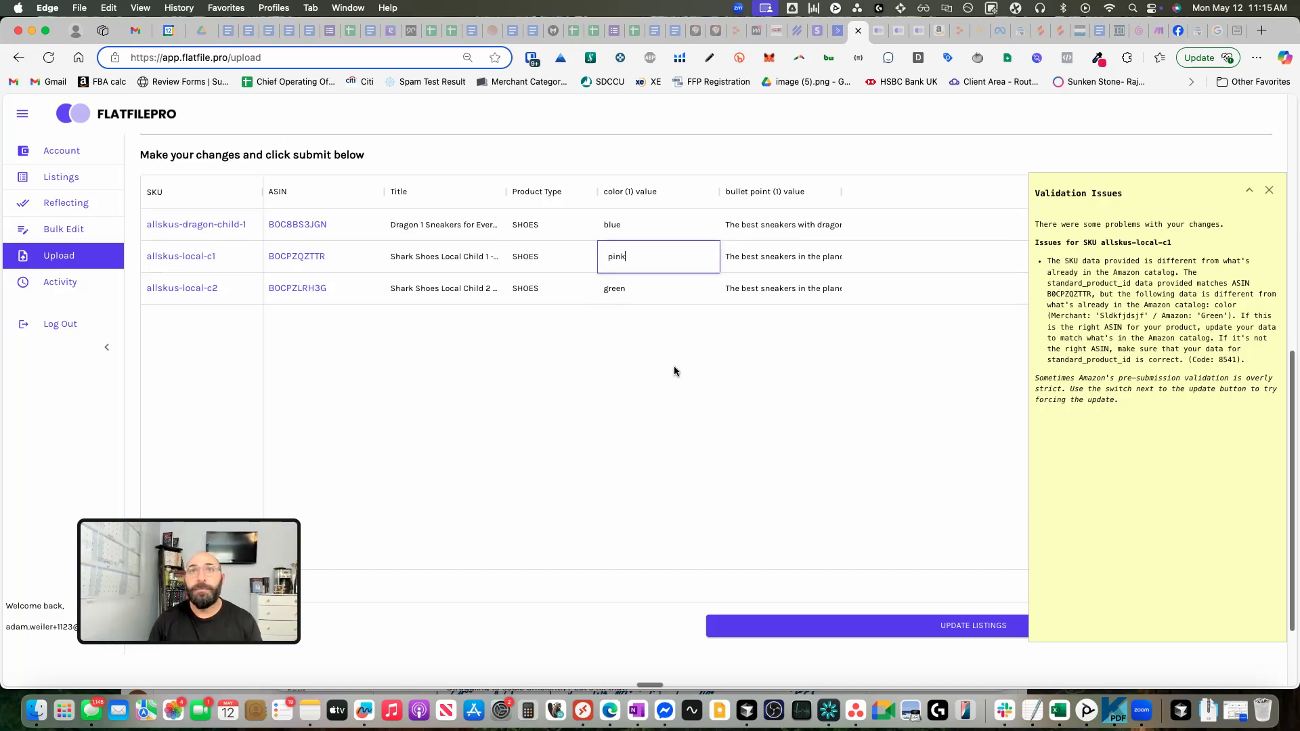
key("Return")
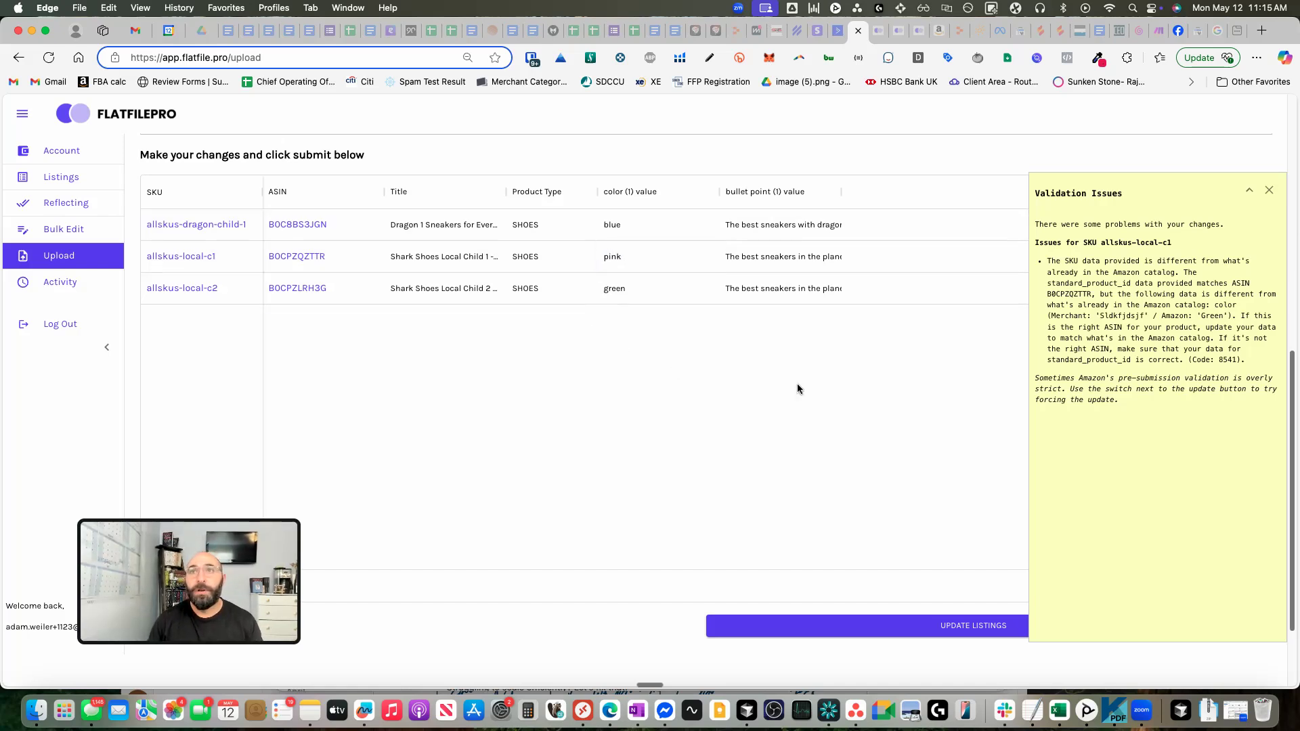
left_click(1269, 190)
left_click(923, 631)
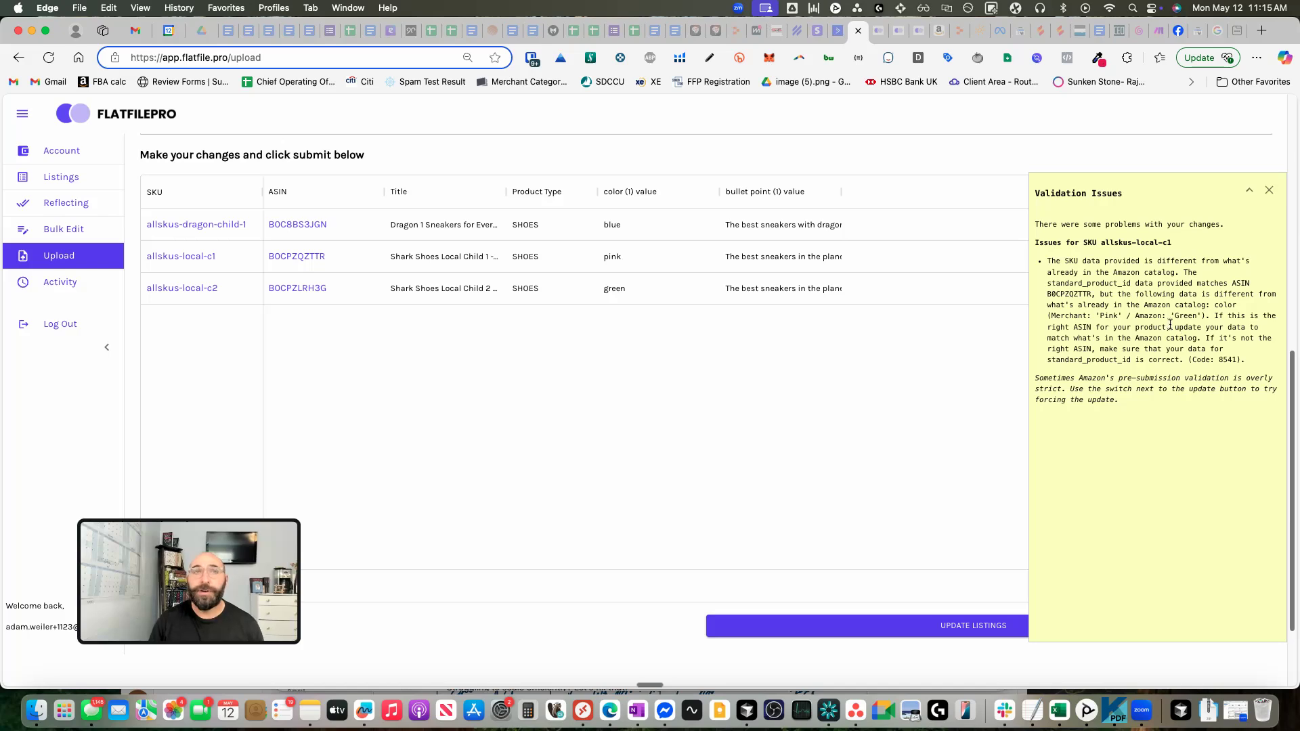
Dismiss the validation issues, enable the force update option and force the listing update.
left_click(1267, 192)
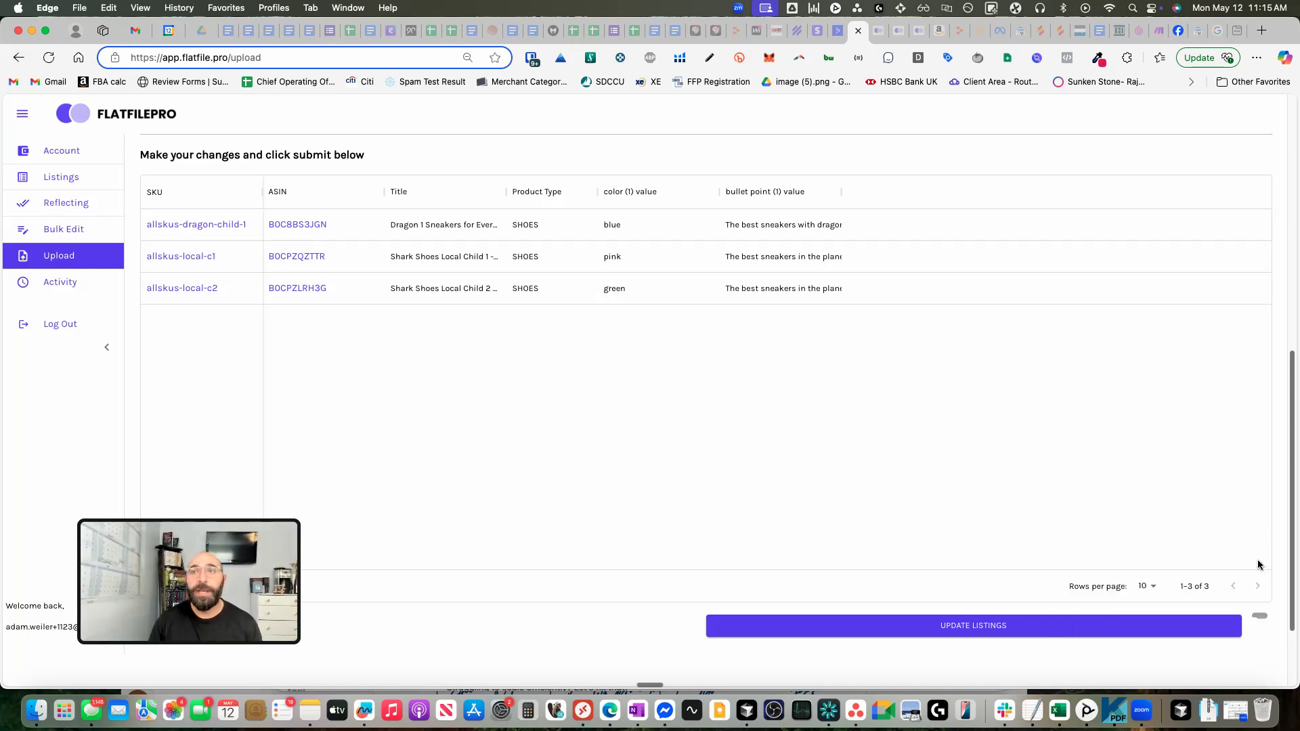
left_click(1261, 619)
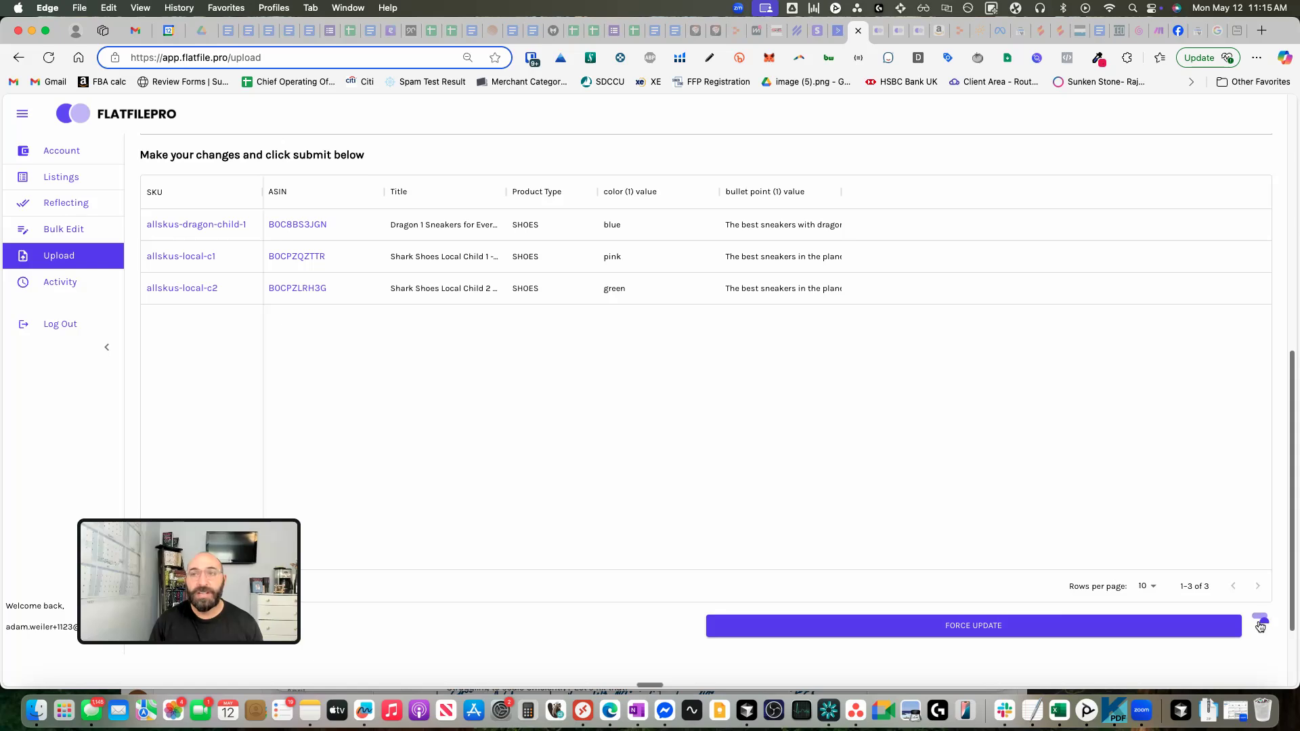
left_click(1017, 634)
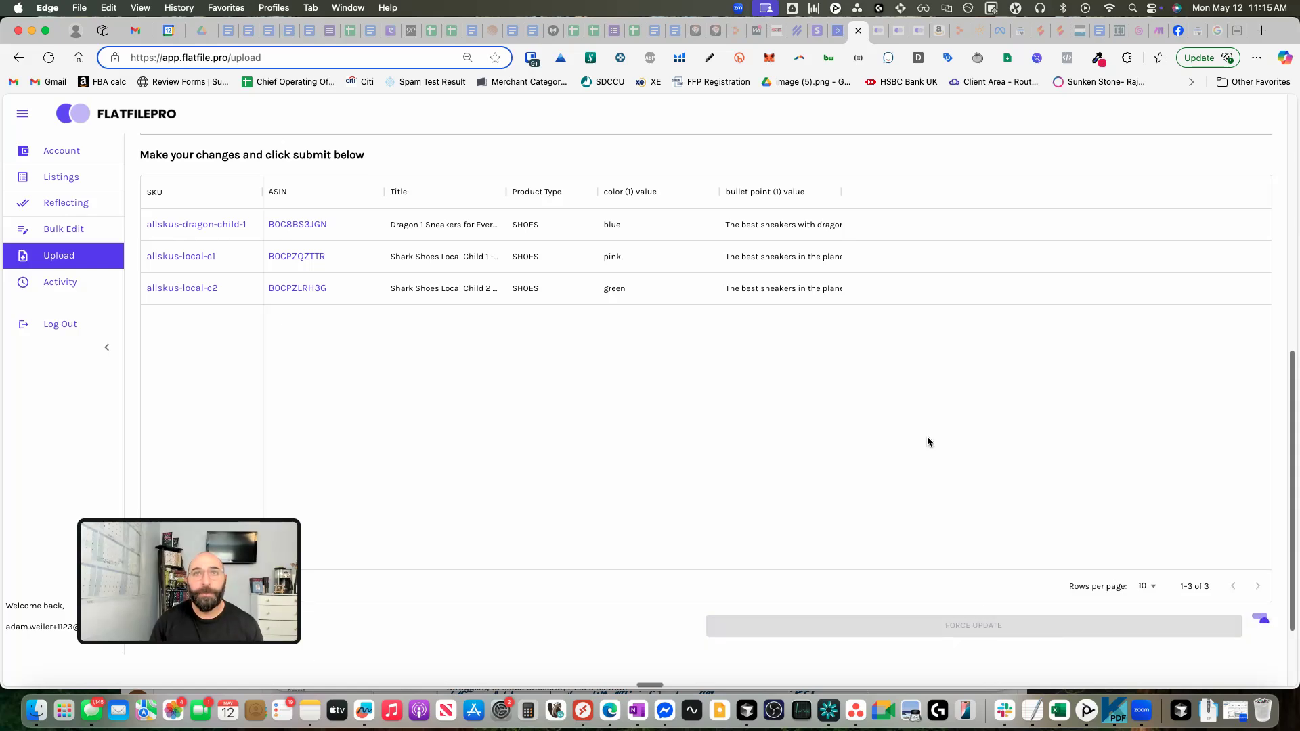